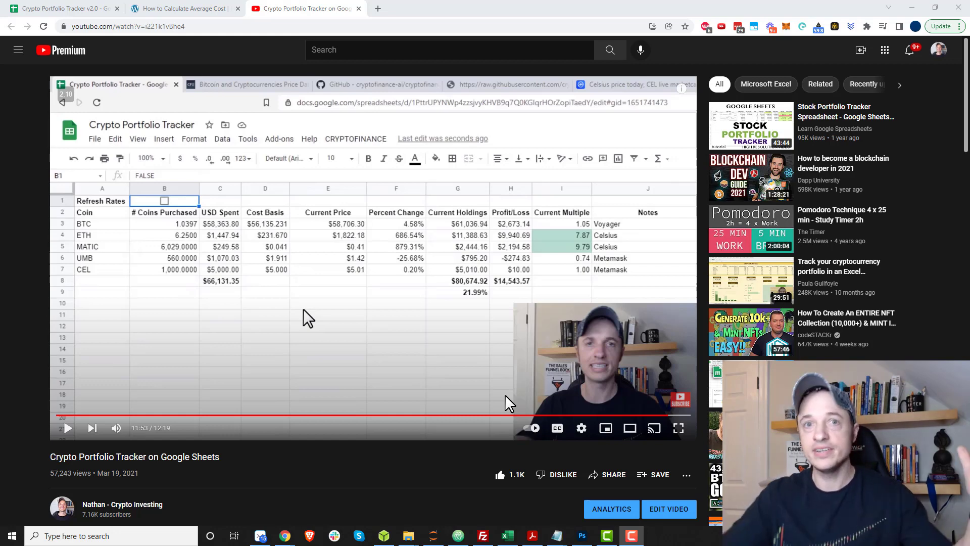
# - Switch to the Crypto Portfolio Tracker v2.0 spreadsheet and look over its Transactions, Show Some and Summary sheets
pyautogui.click(36, 4)
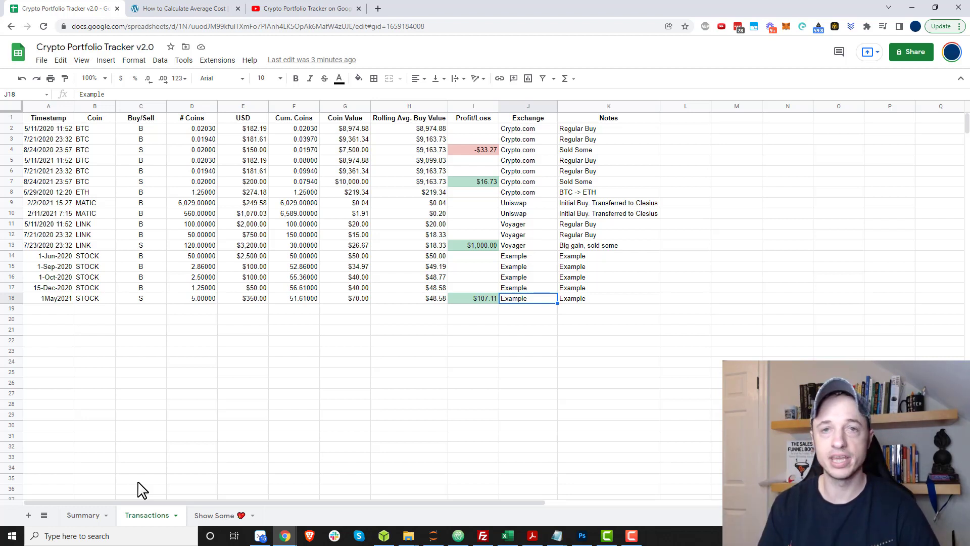
pyautogui.click(225, 515)
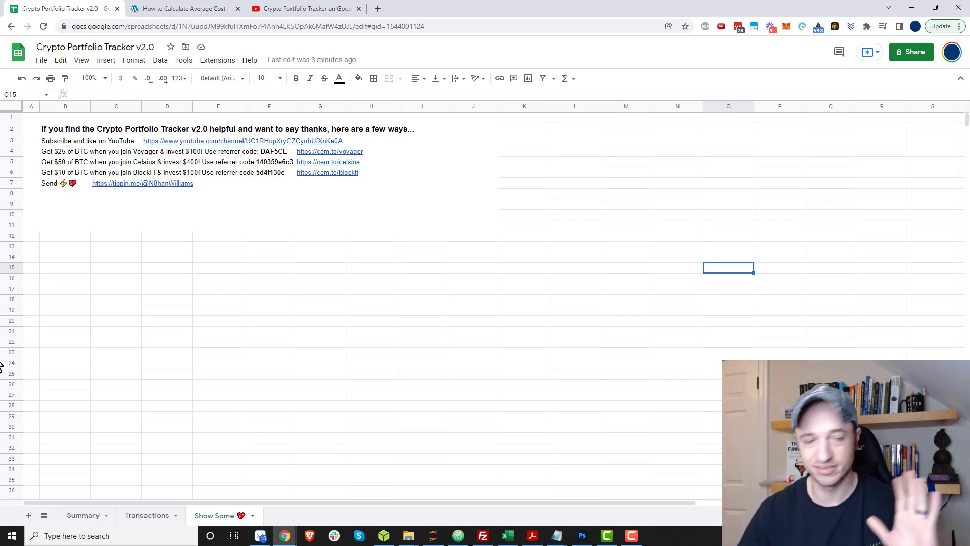
pyautogui.click(79, 515)
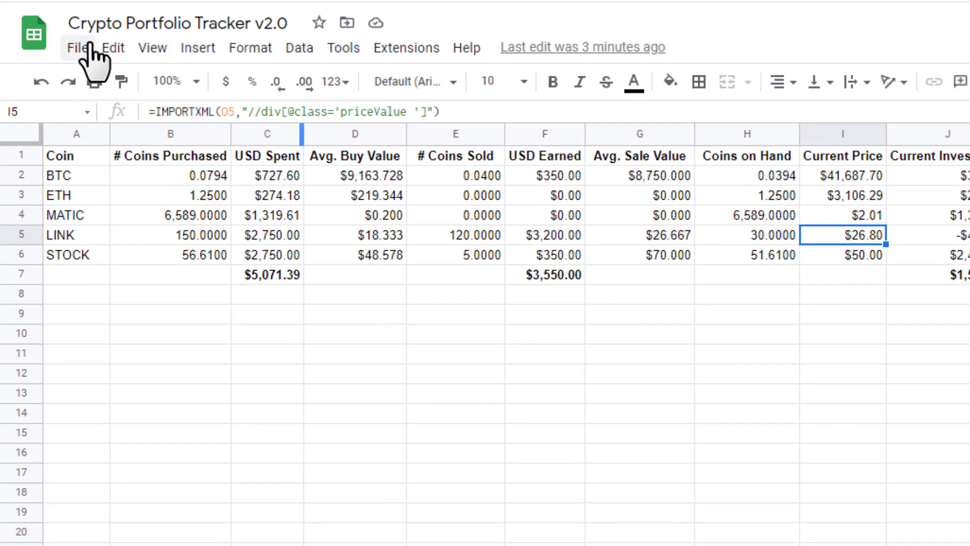
# - Make a copy of the Crypto Portfolio Tracker v2.0 spreadsheet under the default name and close the original
pyautogui.click(81, 48)
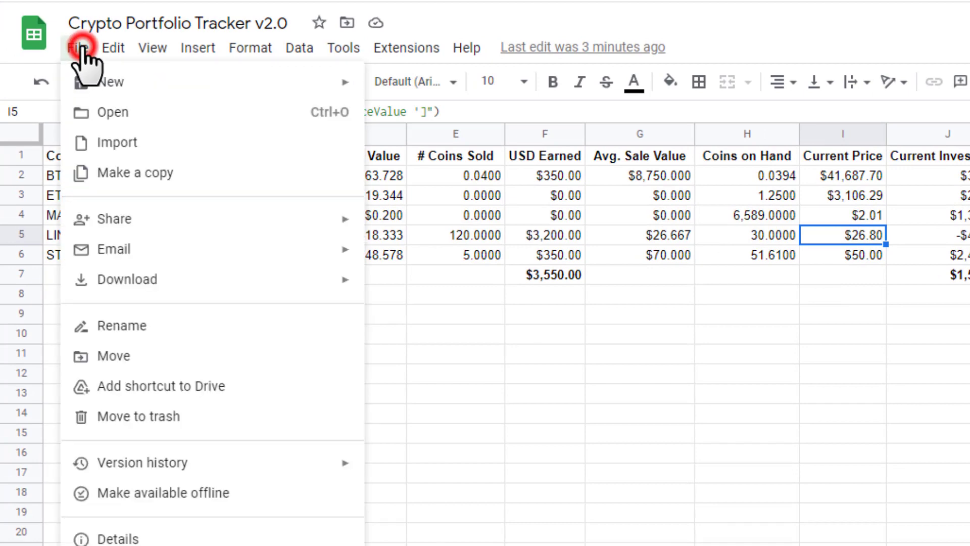
pyautogui.moveTo(113, 49)
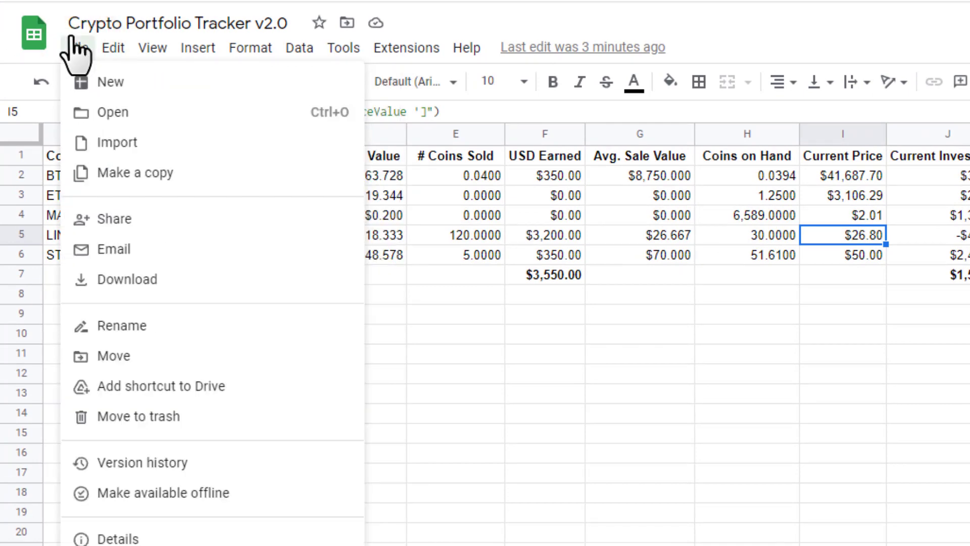
pyautogui.moveTo(79, 49)
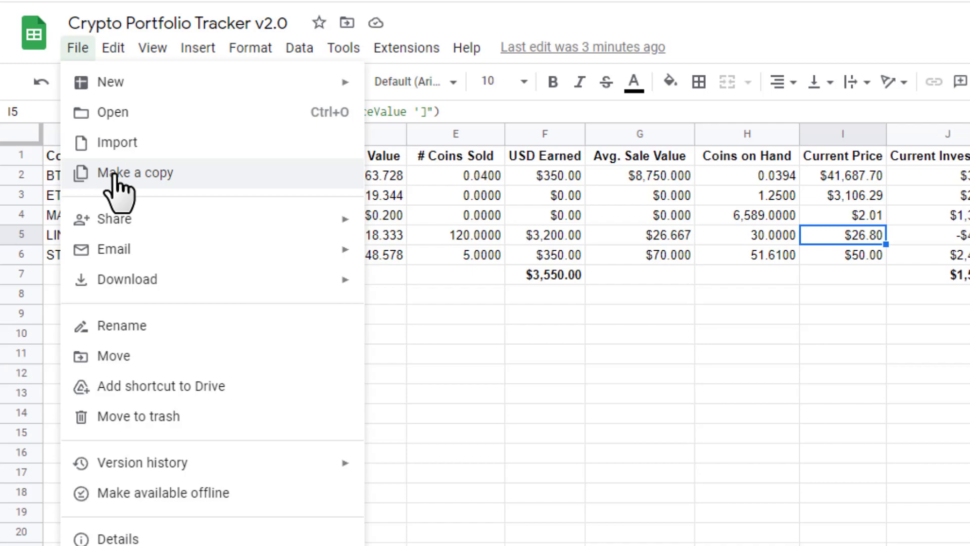
pyautogui.click(116, 176)
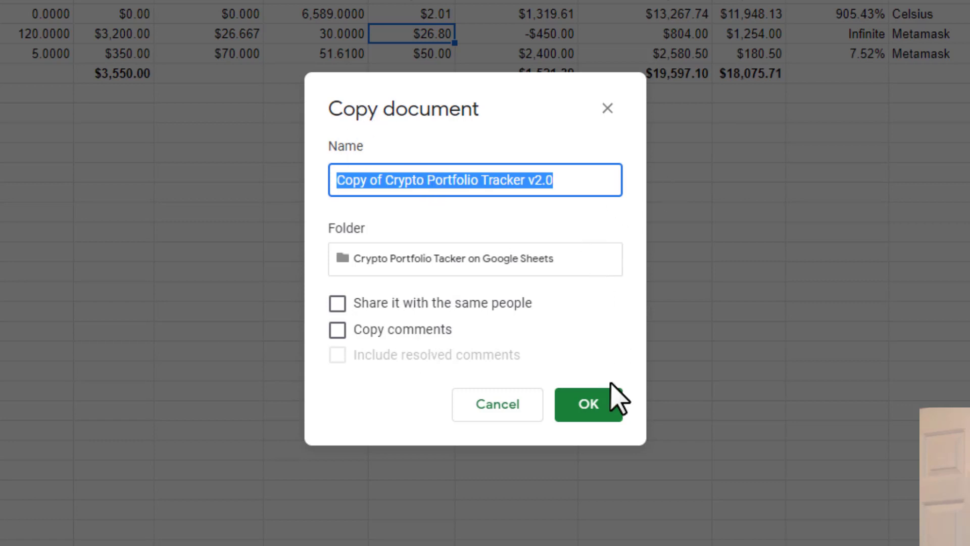
pyautogui.click(601, 397)
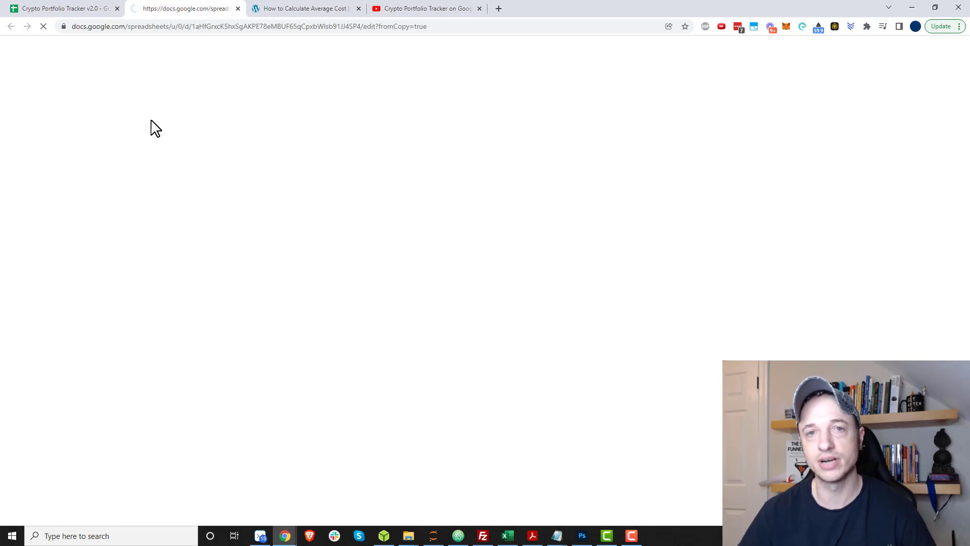
pyautogui.click(68, 9)
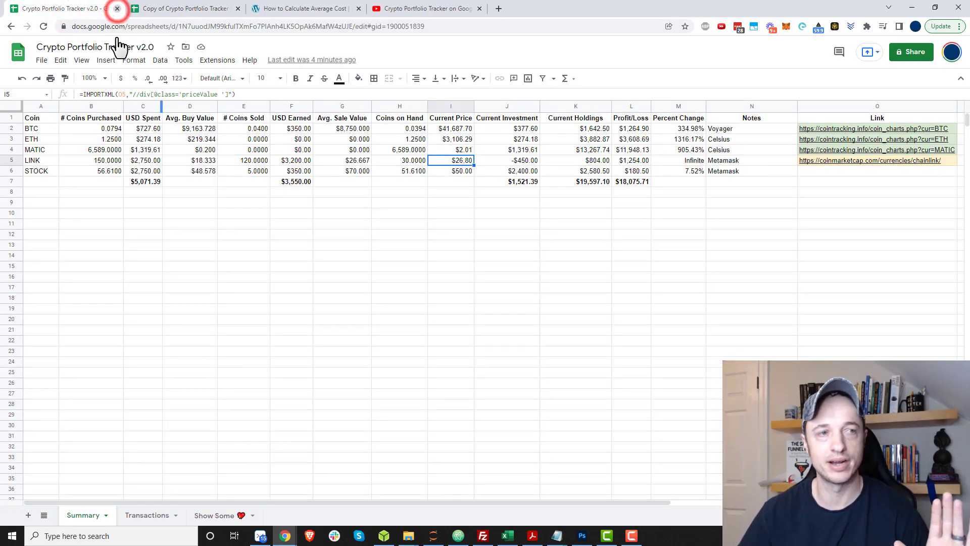
pyautogui.click(117, 8)
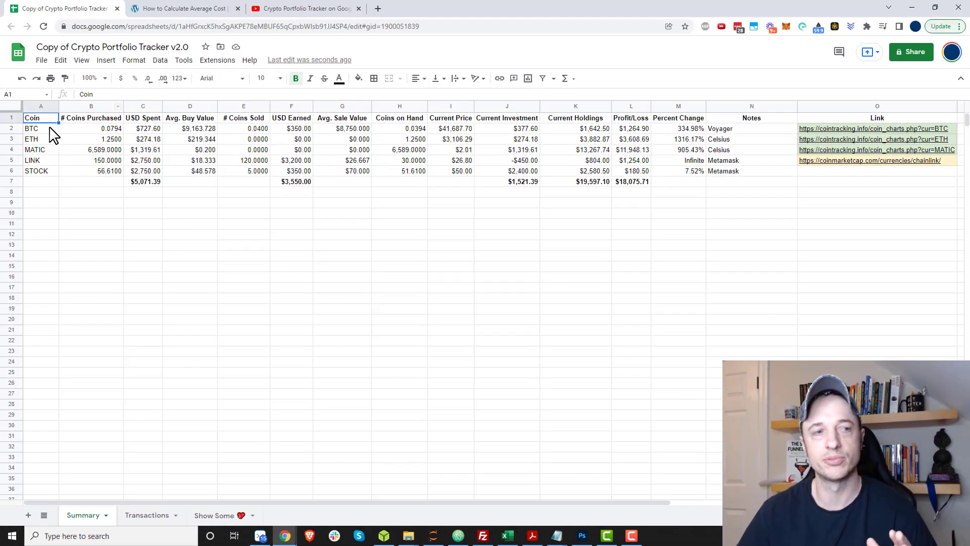
# - Examine the coin list on the Summary sheet and compare it with the entries and cumulative coin formula on the Transactions sheet
pyautogui.click(45, 131)
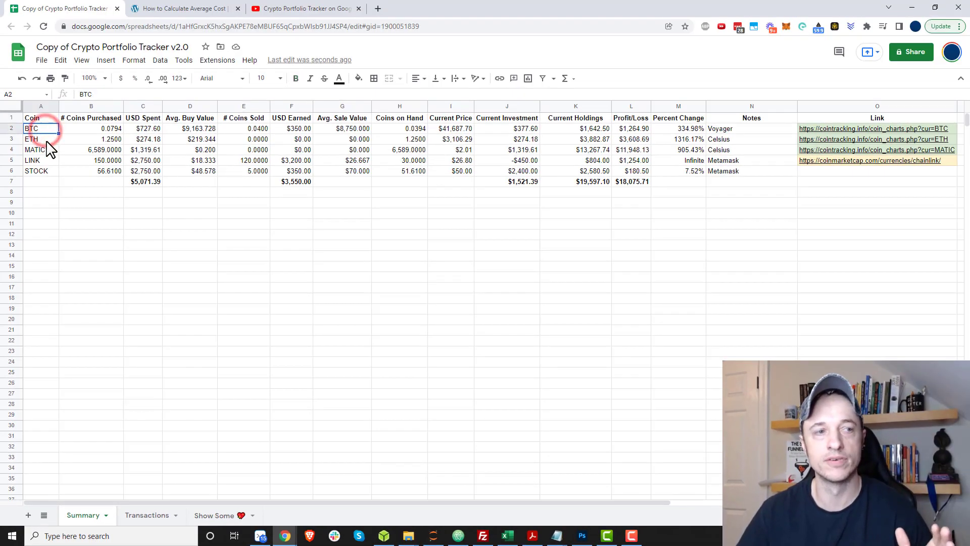
pyautogui.click(50, 151)
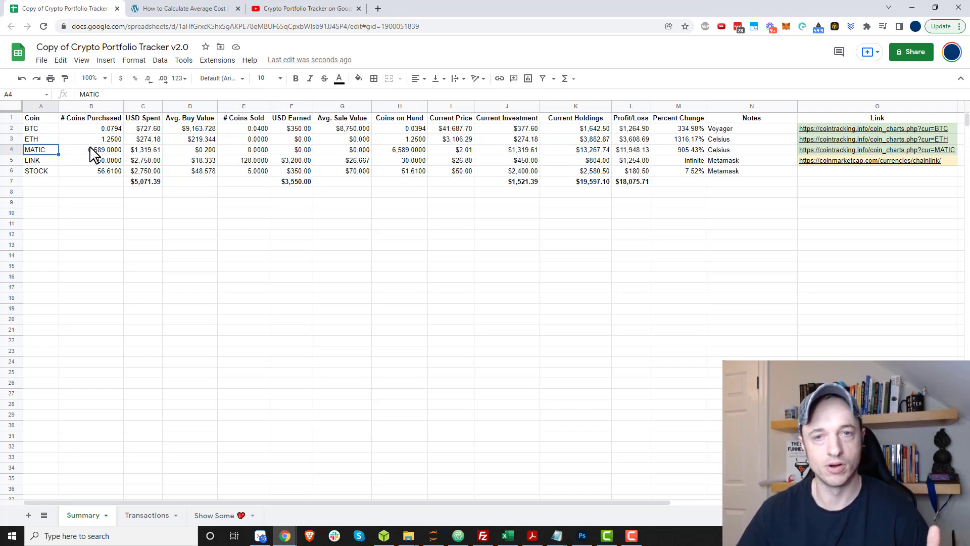
pyautogui.click(151, 515)
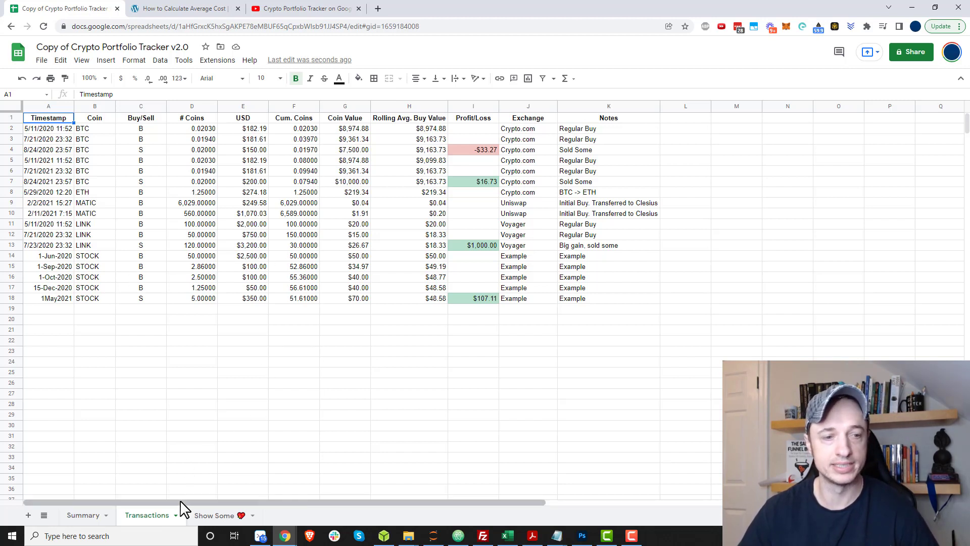
pyautogui.click(287, 222)
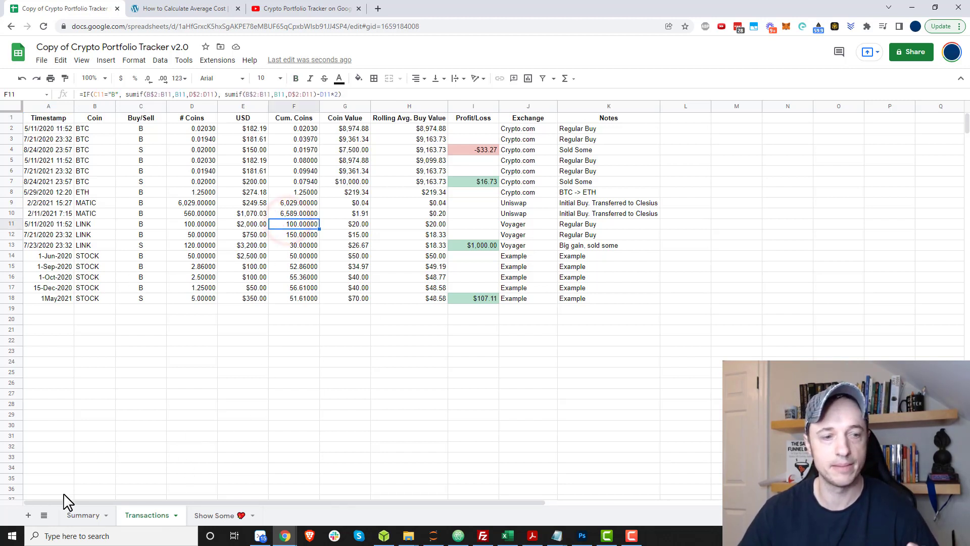
pyautogui.click(80, 516)
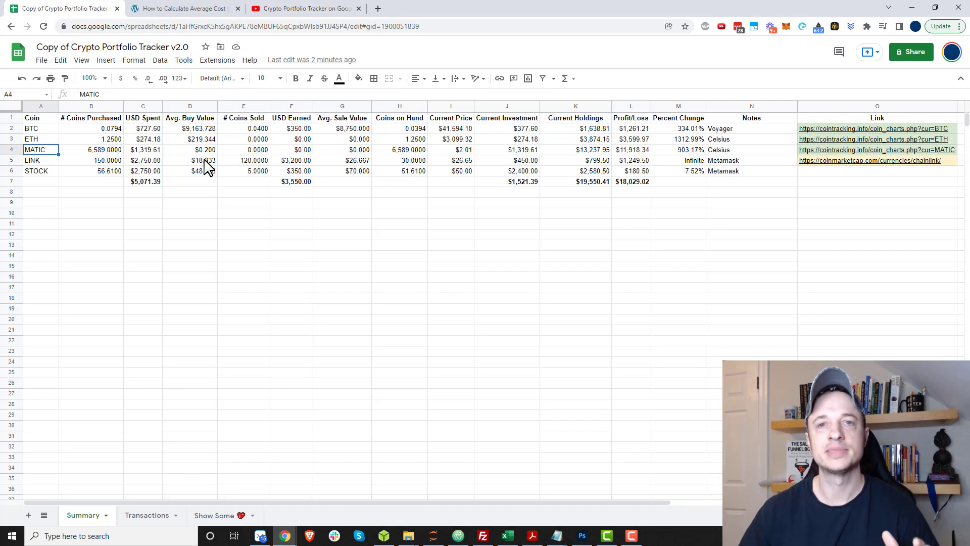
pyautogui.click(145, 515)
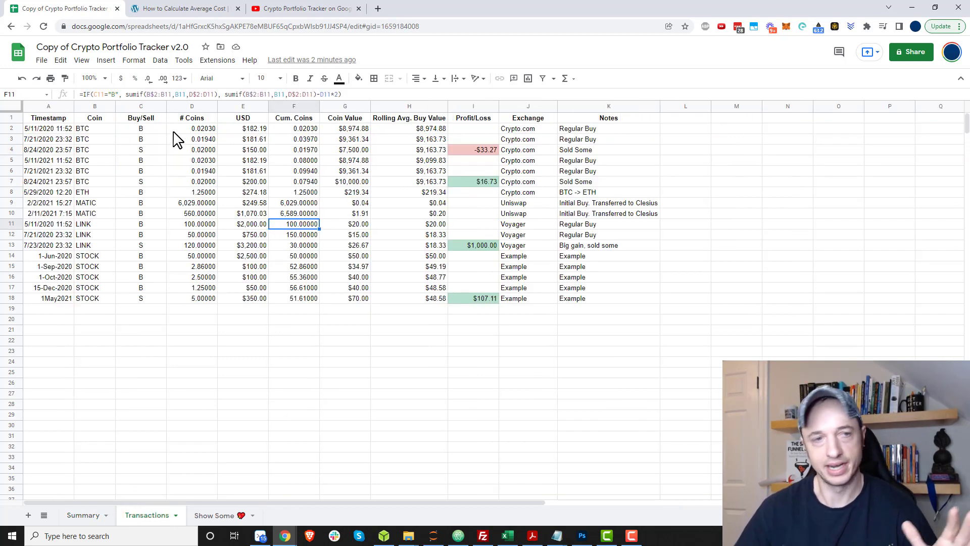
pyautogui.click(84, 516)
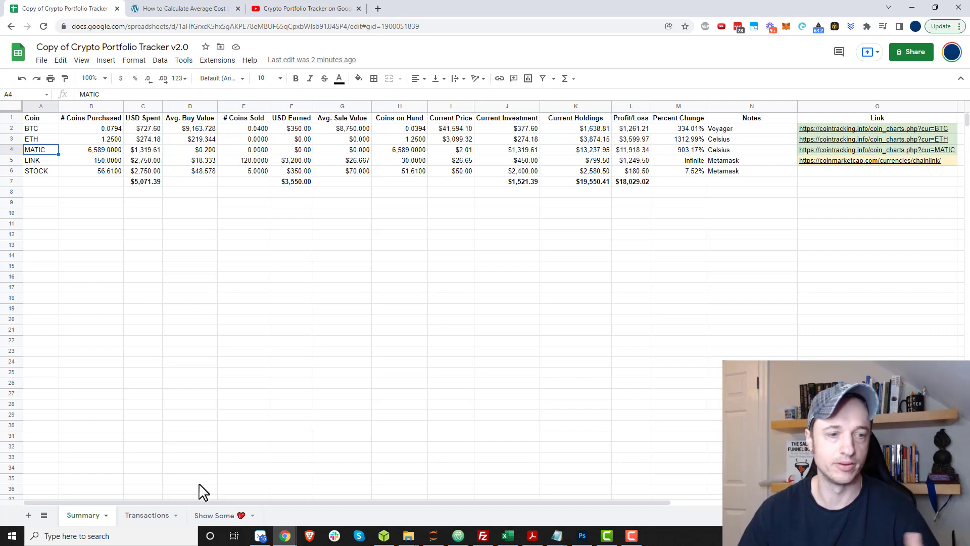
# - Start a new transaction in row 19 of the Transactions sheet with timestamp 1jan2022 and coin ADA
pyautogui.click(141, 518)
pyautogui.click(55, 313)
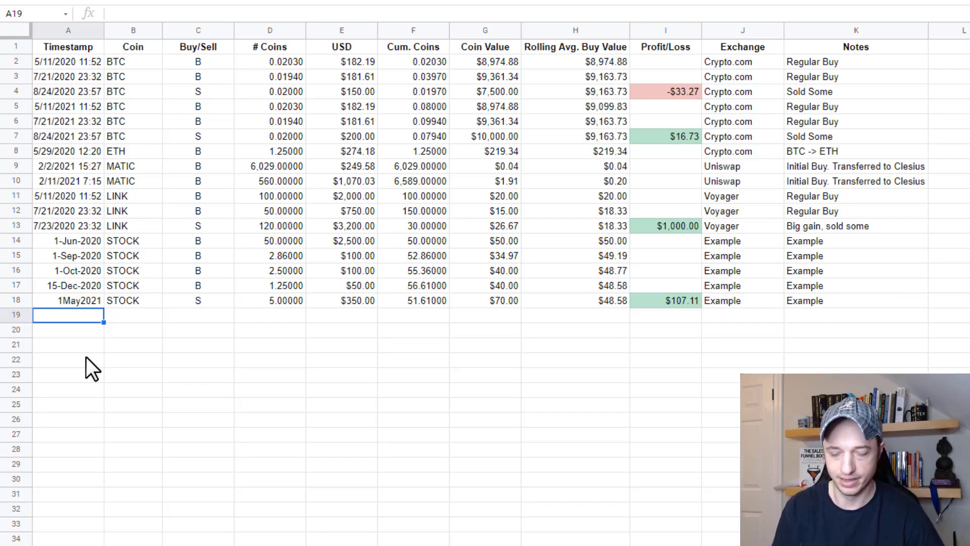
pyautogui.write('1jan20')
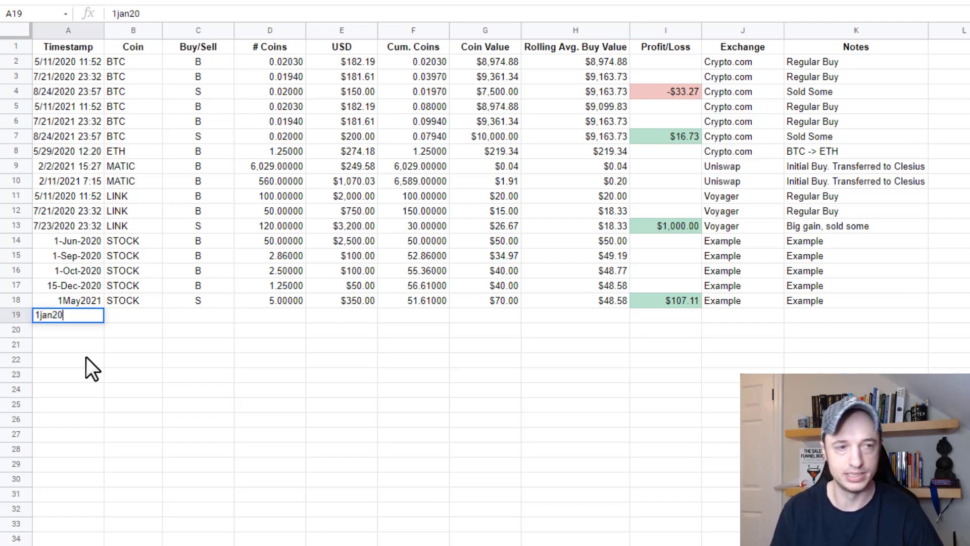
pyautogui.write('22')
pyautogui.press('Tab')
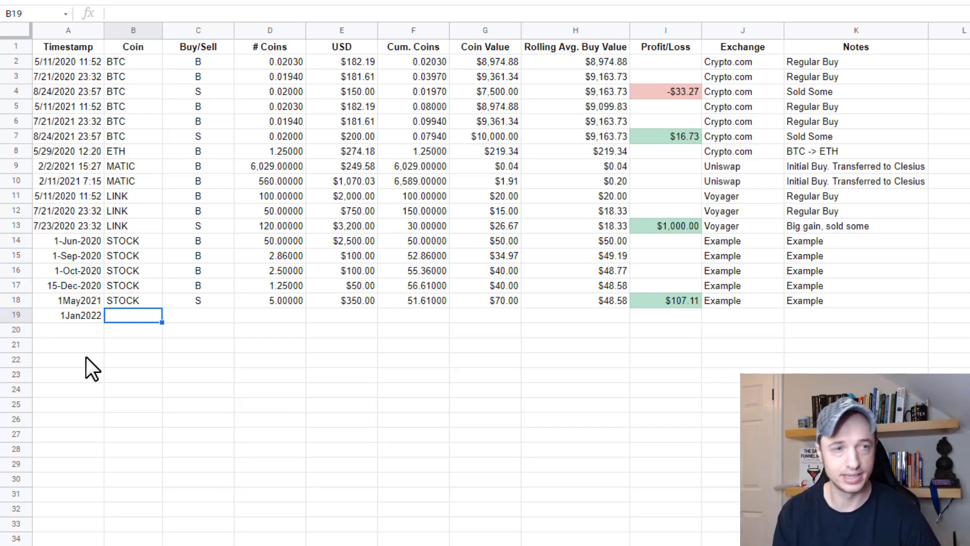
pyautogui.write('ADA')
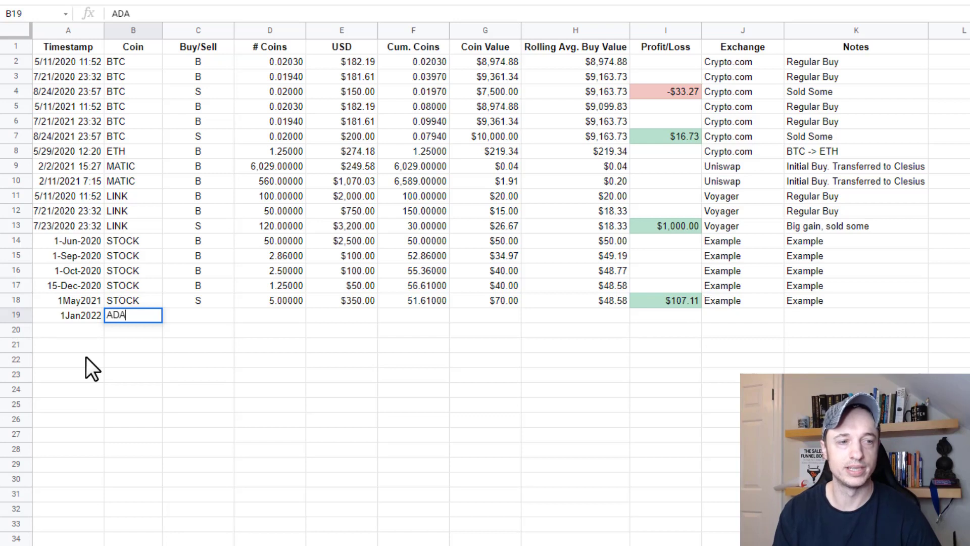
pyautogui.press('Tab')
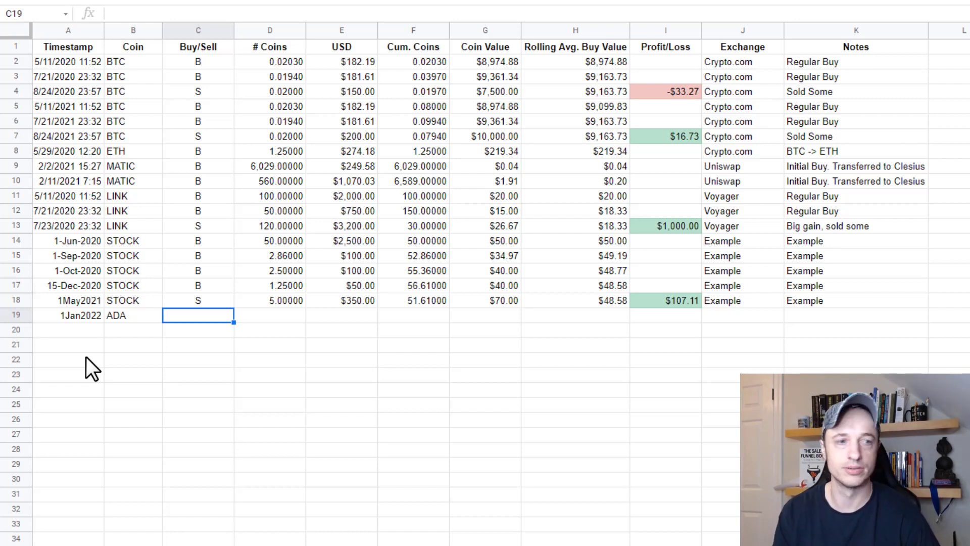
# - Mark the ADA transaction in row 19 as a buy with B
pyautogui.write('B')
pyautogui.press('BackSpace')
pyautogui.write('B')
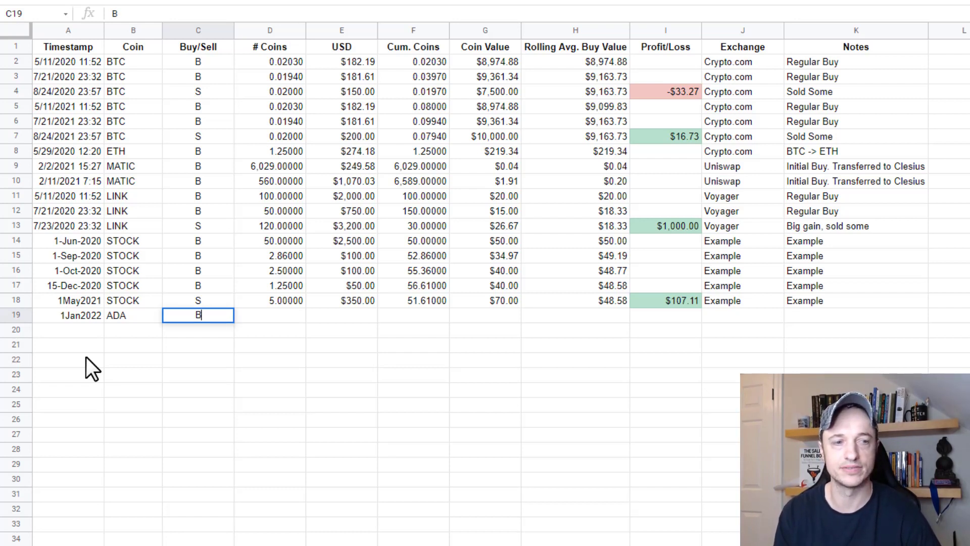
pyautogui.press('Tab')
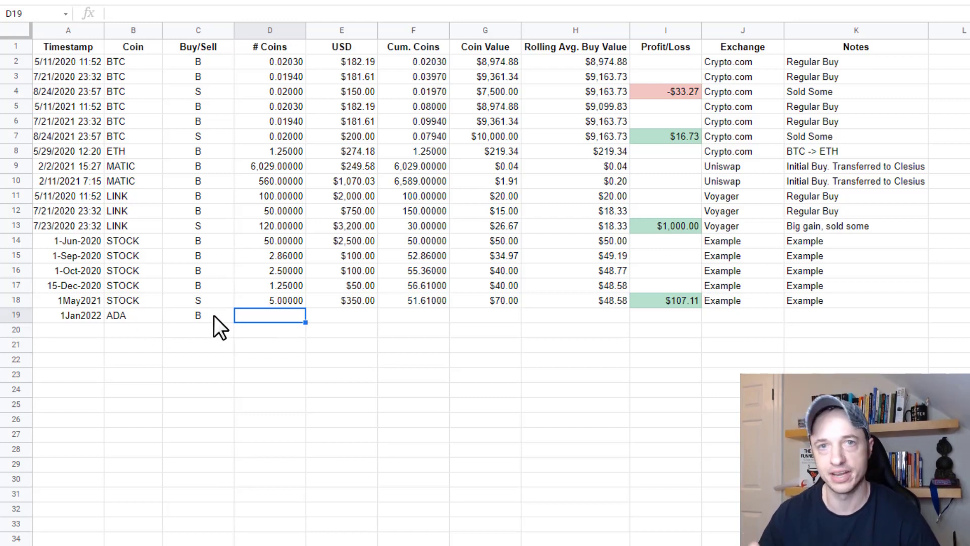
pyautogui.click(201, 314)
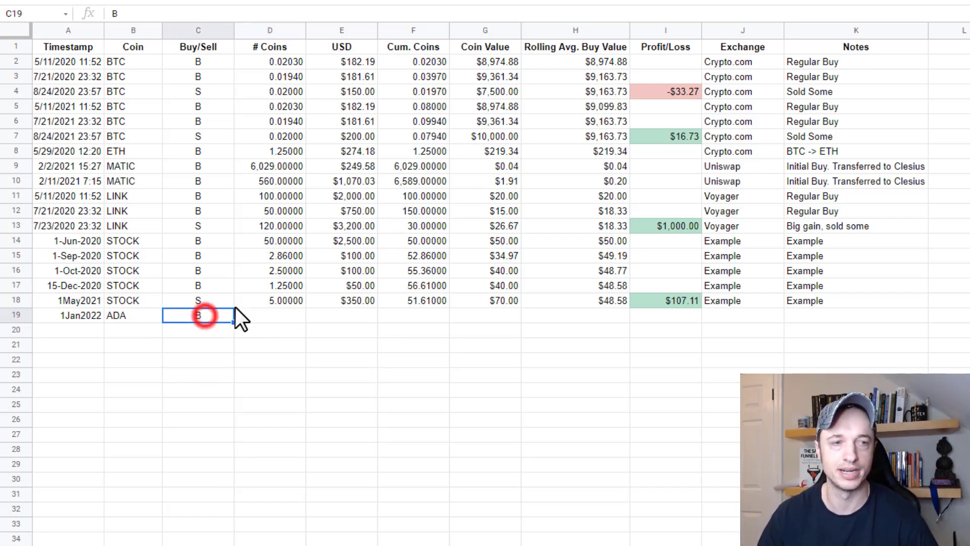
# - Enter 1000 coins and a USD amount of 1000 for the ADA purchase in row 19
pyautogui.click(292, 303)
pyautogui.click(292, 314)
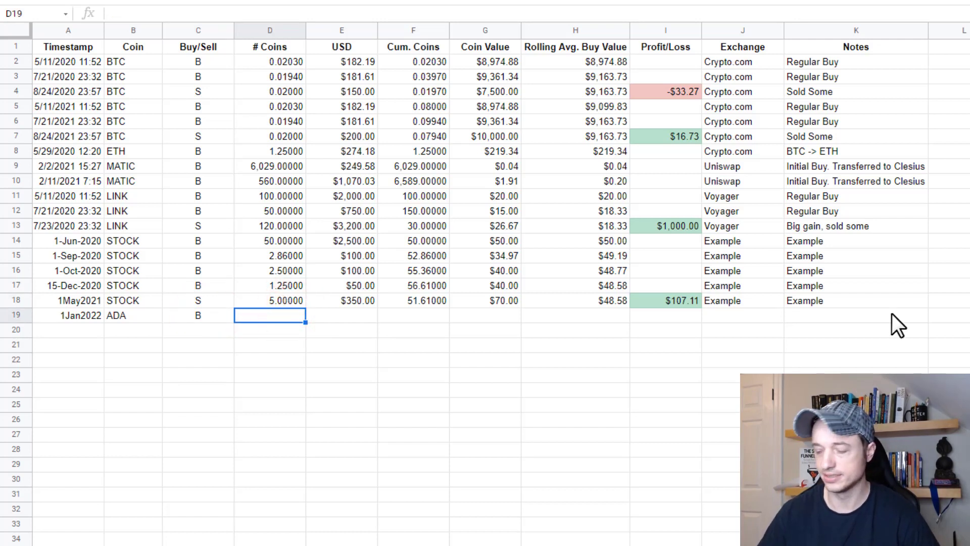
pyautogui.write('1000')
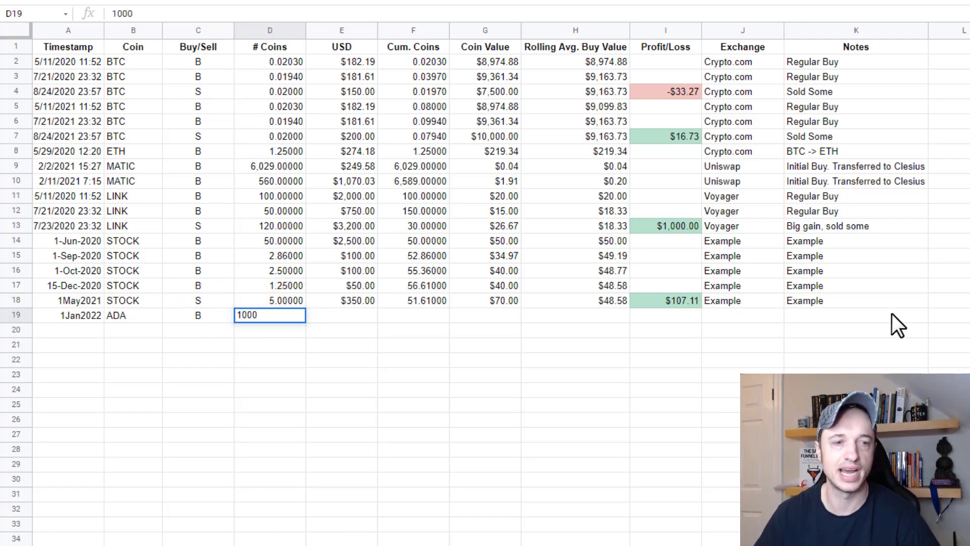
pyautogui.press('Tab')
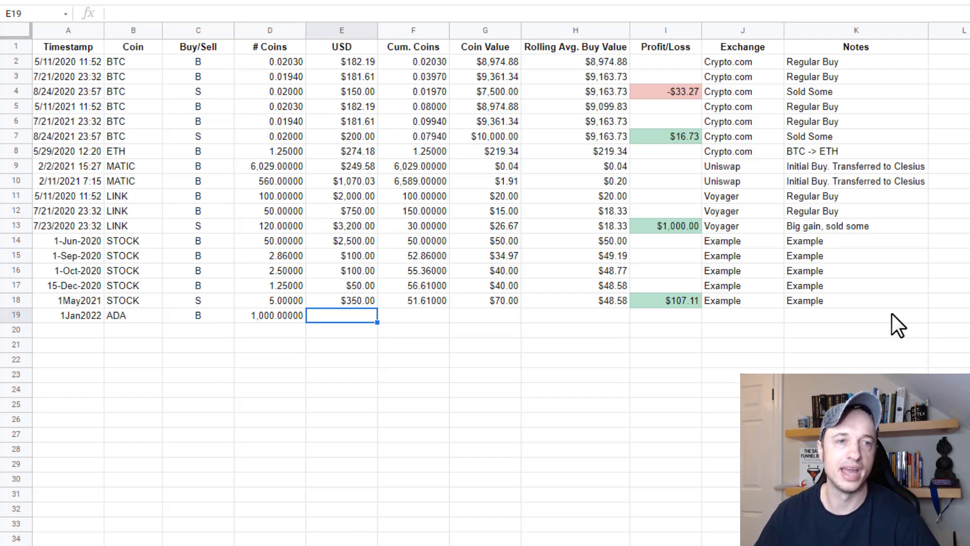
pyautogui.write('1,')
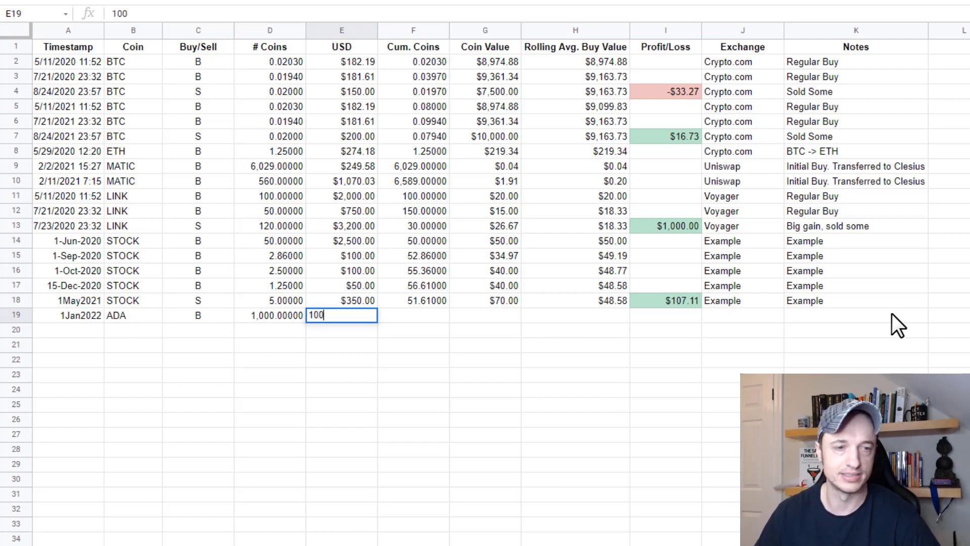
pyautogui.write('000')
pyautogui.press('Tab')
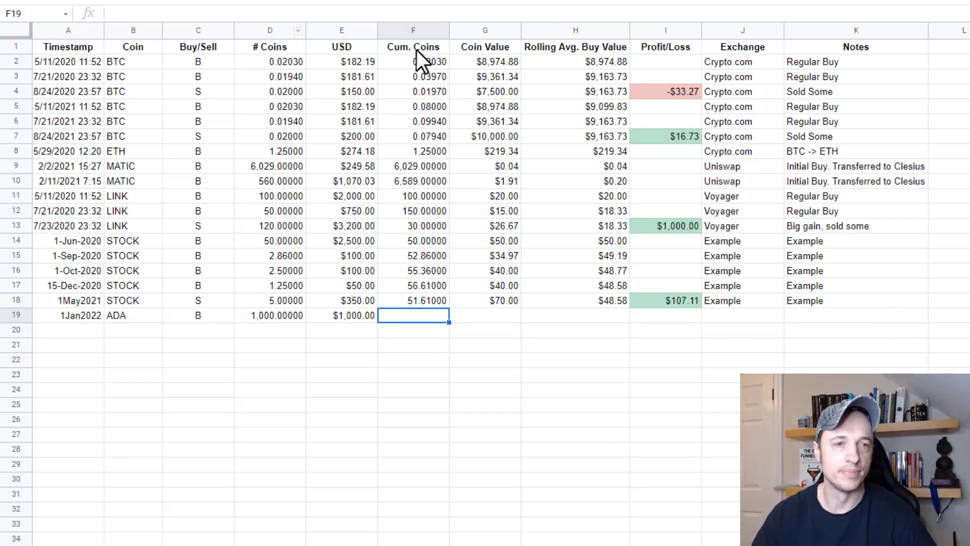
# - Copy the formulas in F18:I18 into row 19 from F19 and review the Cum. Coins, Coin Value and Rolling Avg. Buy Value formulas
pyautogui.moveTo(418, 300); pyautogui.dragTo(679, 297)
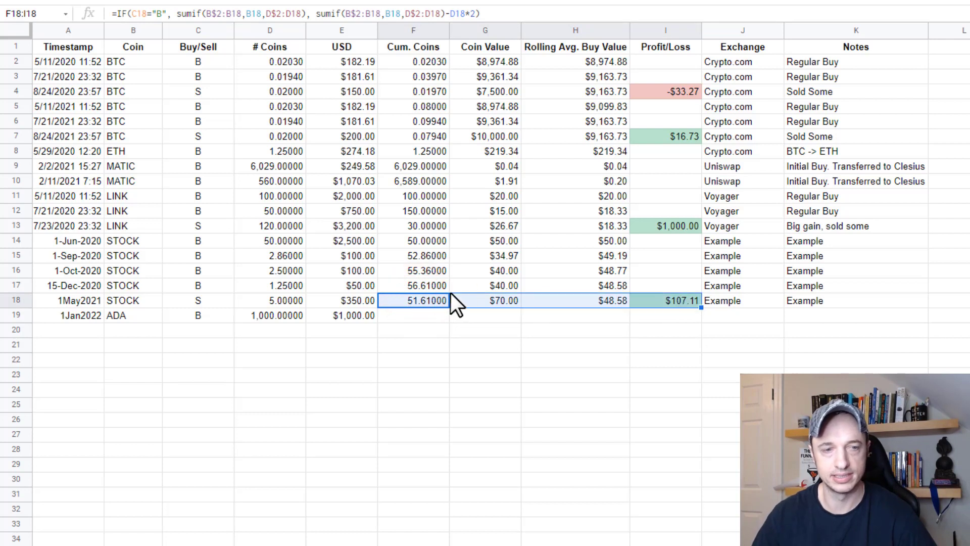
pyautogui.hotkey('ctrl', 'c')
pyautogui.click(429, 317)
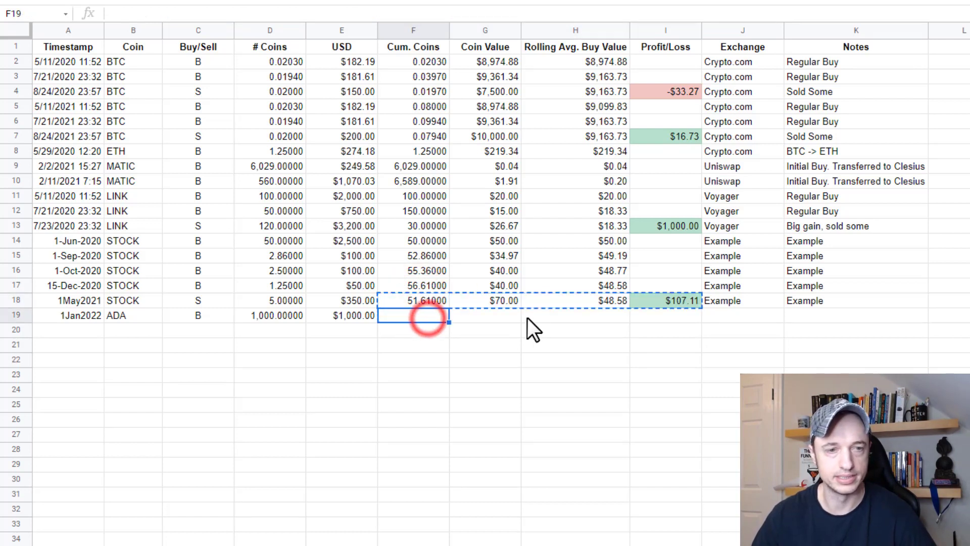
pyautogui.hotkey('ctrl', 'v')
pyautogui.click(429, 316)
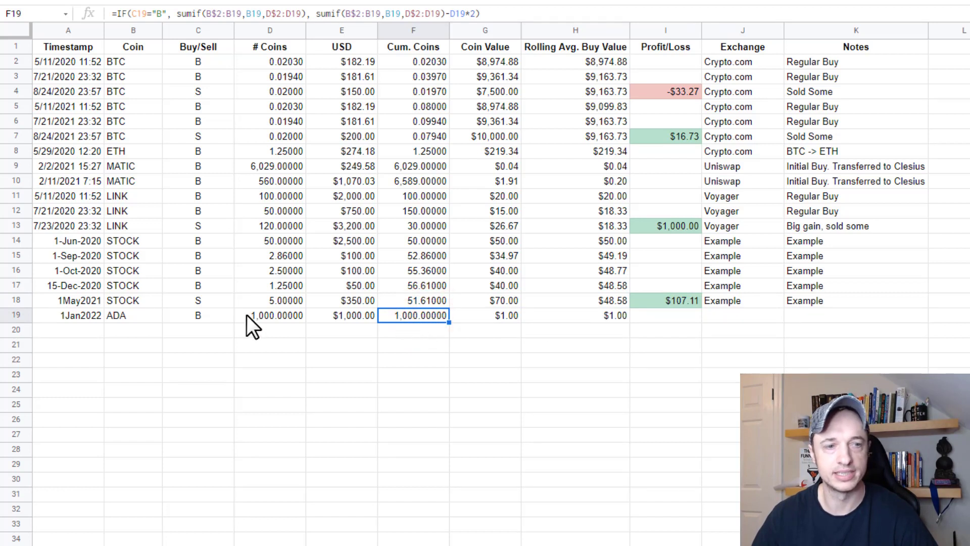
pyautogui.click(503, 316)
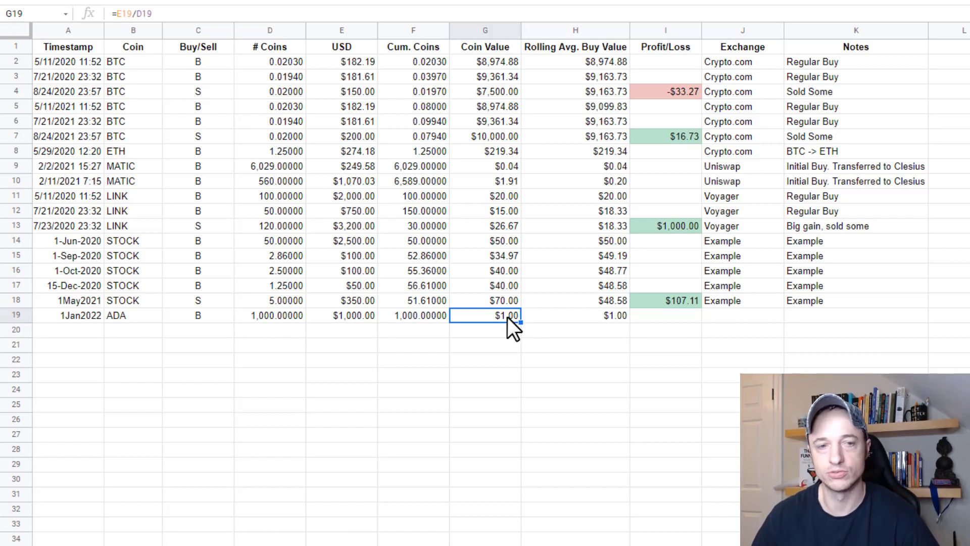
pyautogui.click(575, 317)
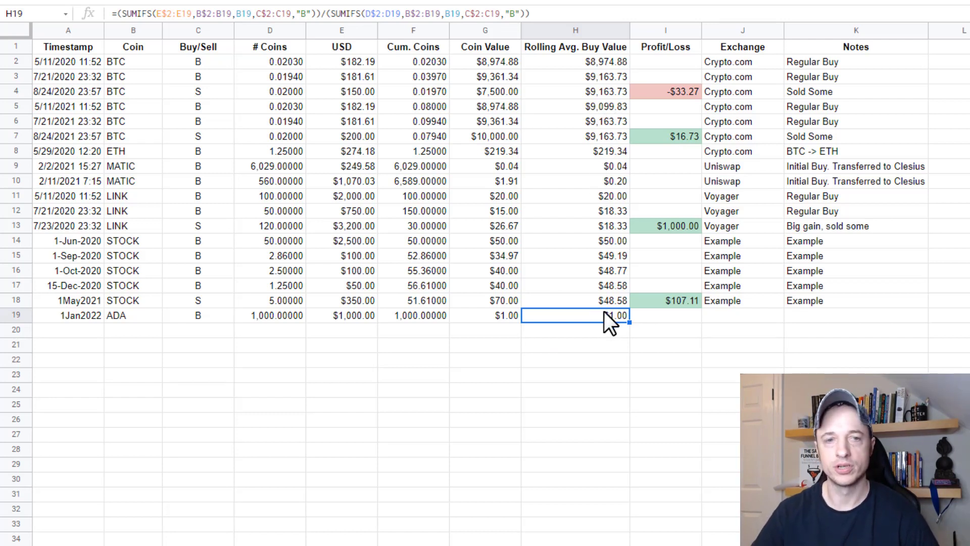
# - Review the Profit/Loss formula in I19, then the STOCK sale in row 18 including its Exchange and Notes entries
pyautogui.click(653, 314)
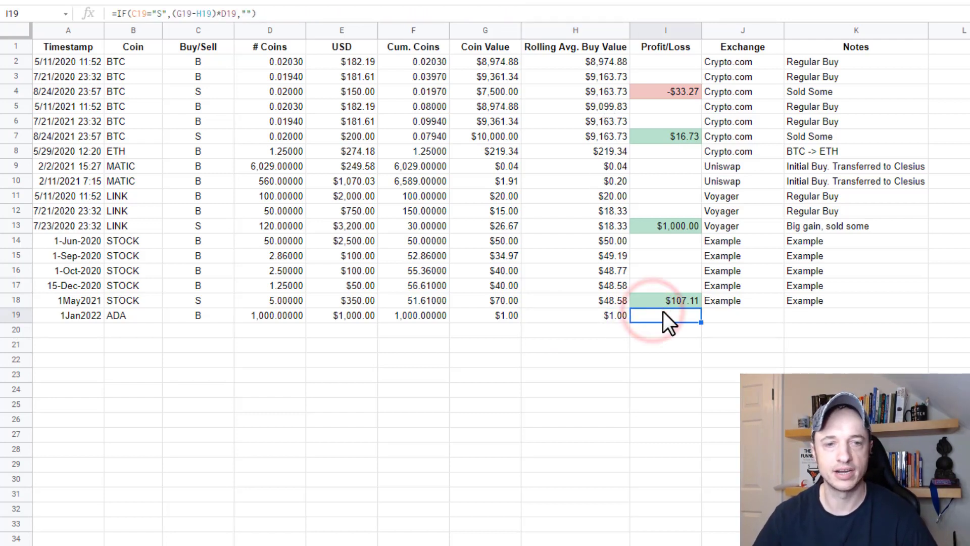
pyautogui.moveTo(195, 300); pyautogui.dragTo(652, 300)
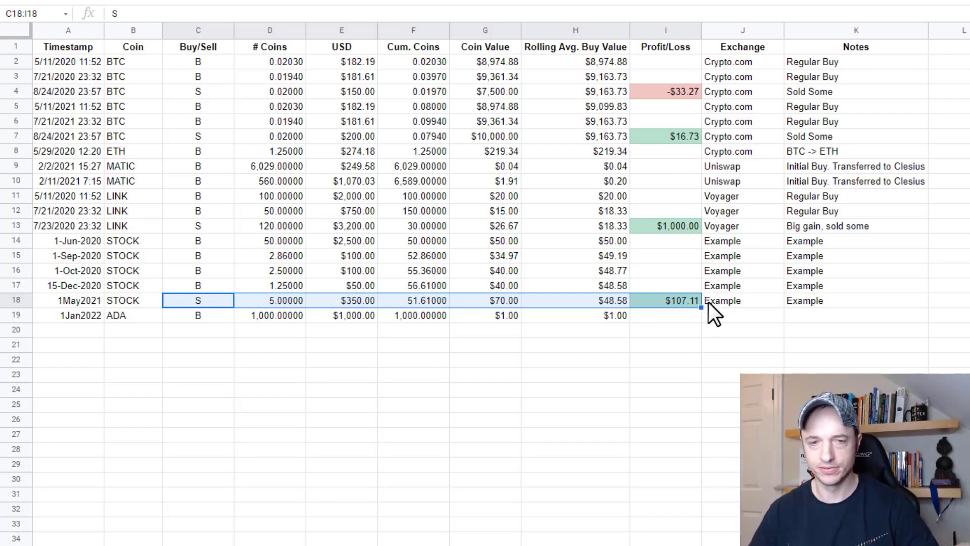
pyautogui.click(737, 299)
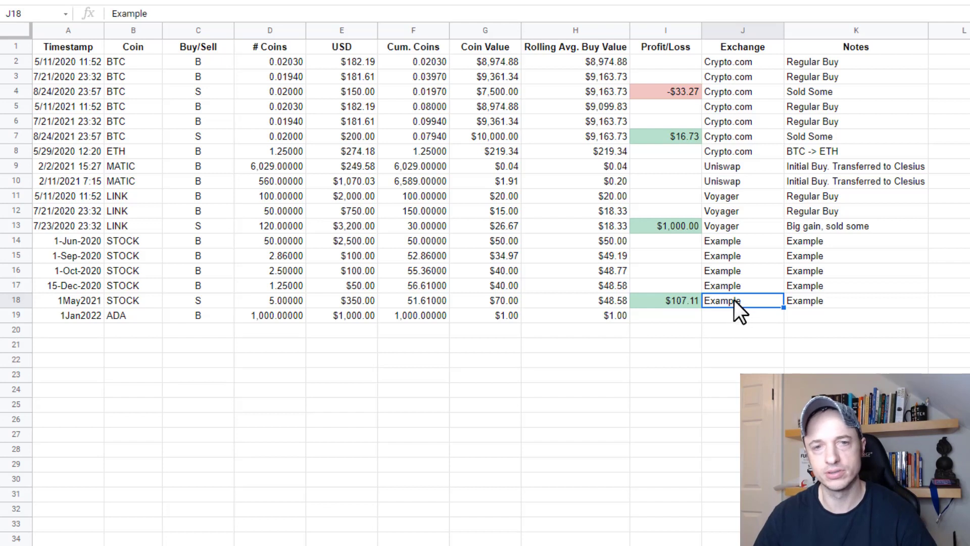
pyautogui.click(826, 299)
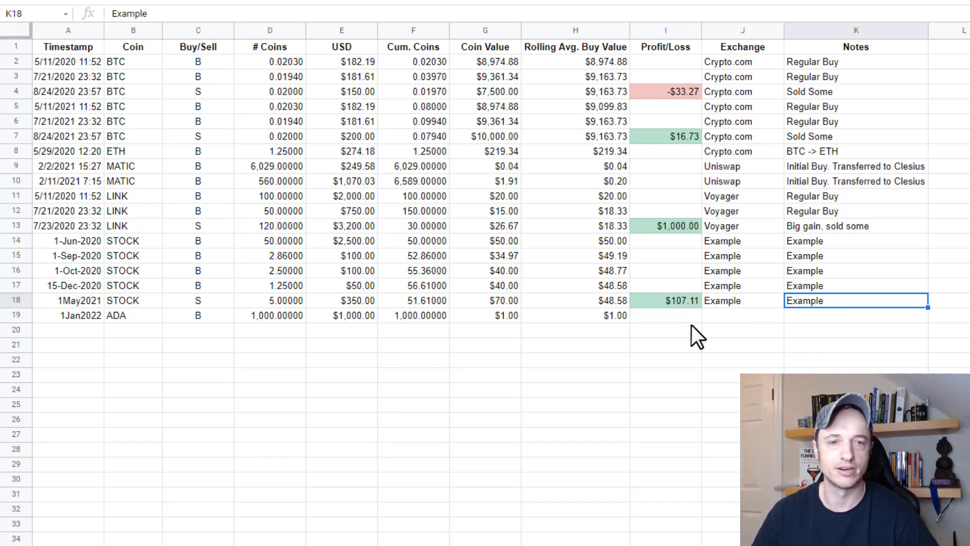
# - Start another transaction in row 20 with timestamp 2JAN2022 and coin ADA
pyautogui.click(74, 328)
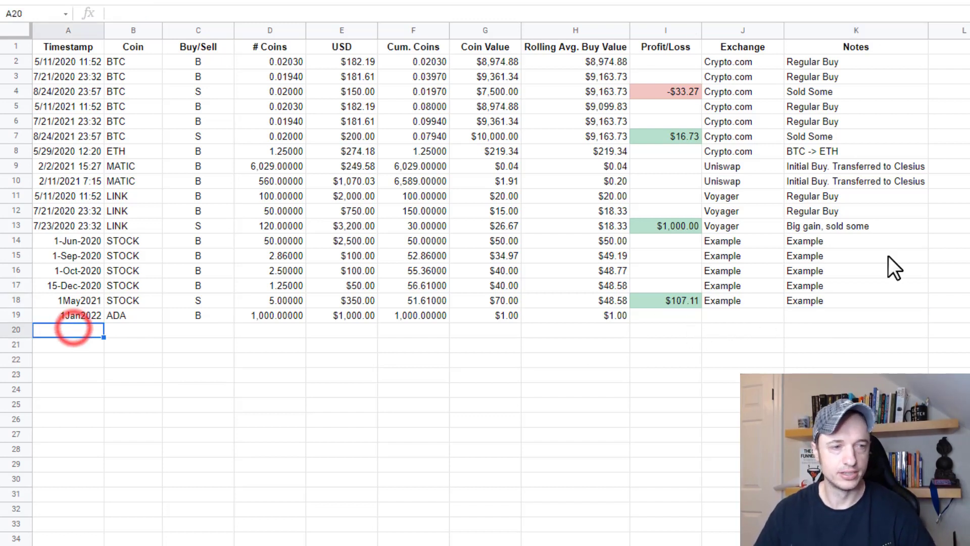
pyautogui.write('2JAN2022')
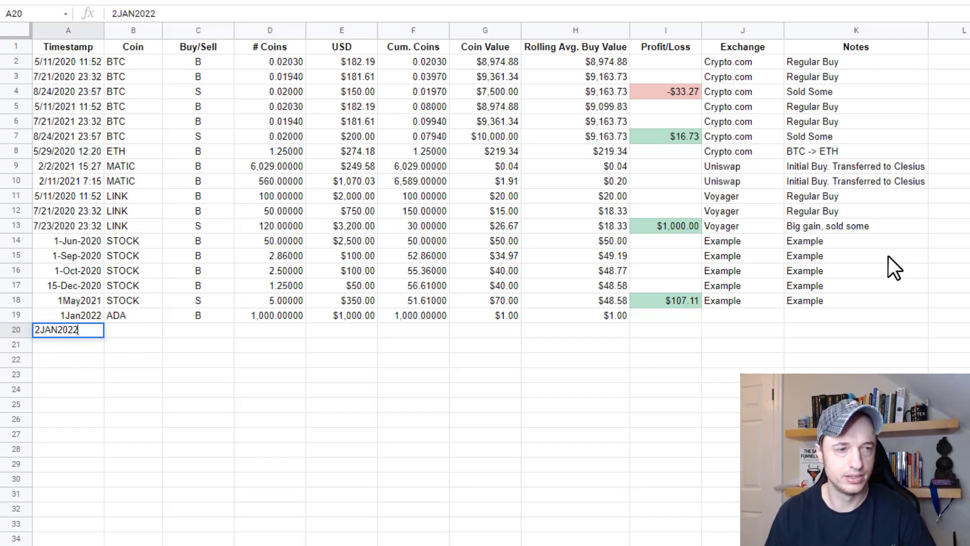
pyautogui.press('Tab')
pyautogui.write('A')
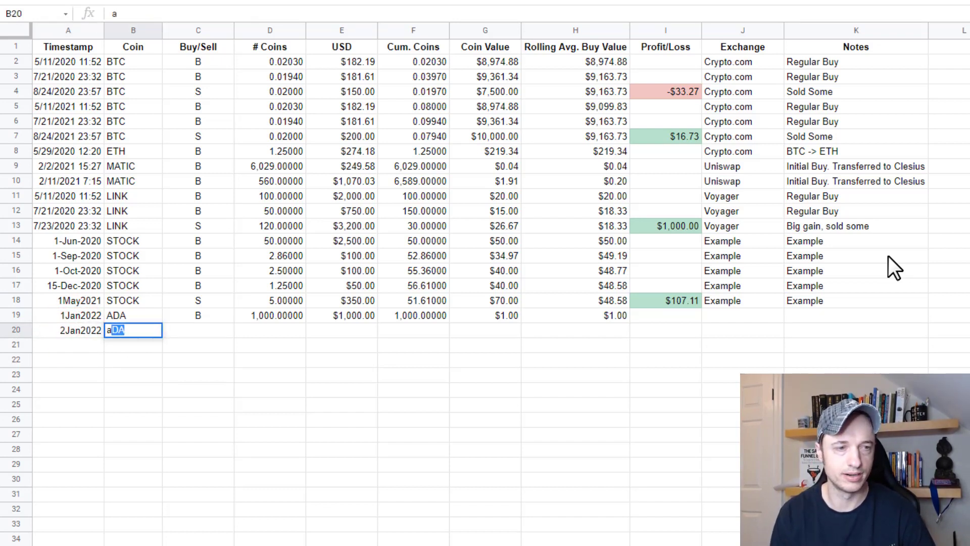
pyautogui.press('BackSpace')
pyautogui.press('BackSpace')
pyautogui.write('ADA')
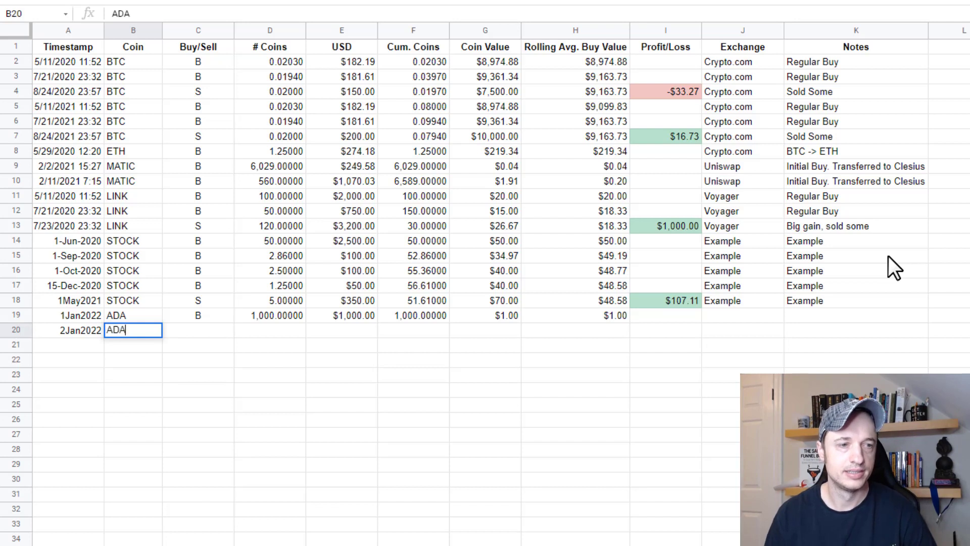
# - Mark the row 20 ADA transaction as a buy with B, with 1000 coins and a USD amount of 800
pyautogui.press('Tab')
pyautogui.write('B')
pyautogui.press('Tab')
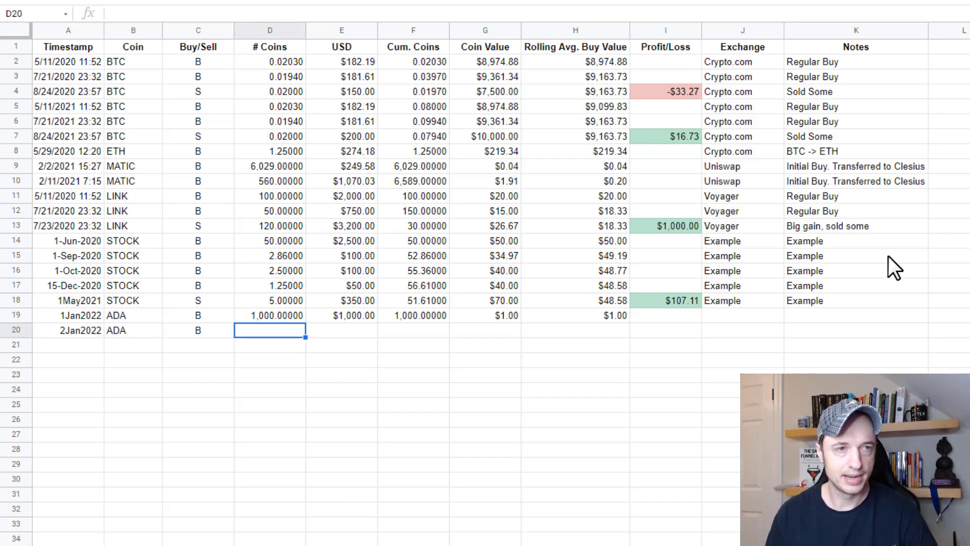
pyautogui.write('1000')
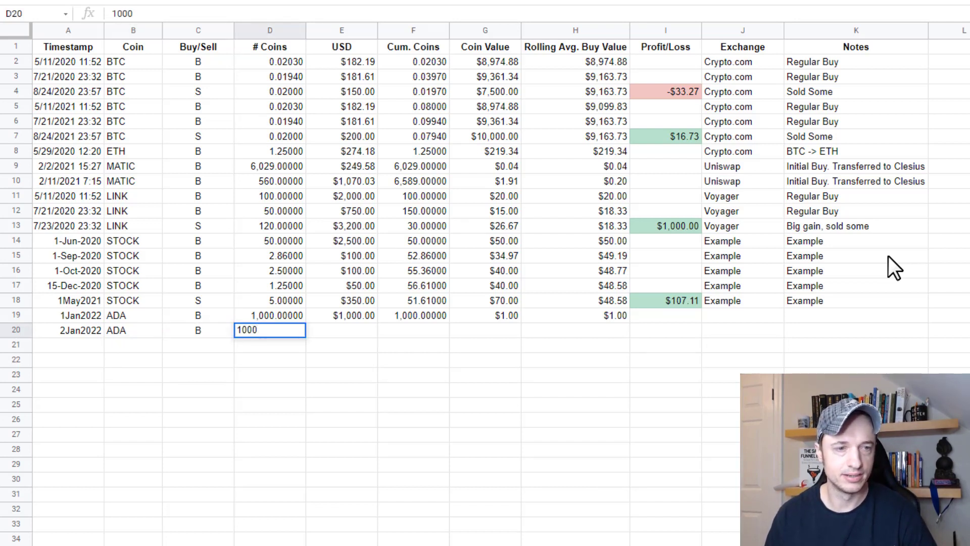
pyautogui.press('Tab')
pyautogui.write('800')
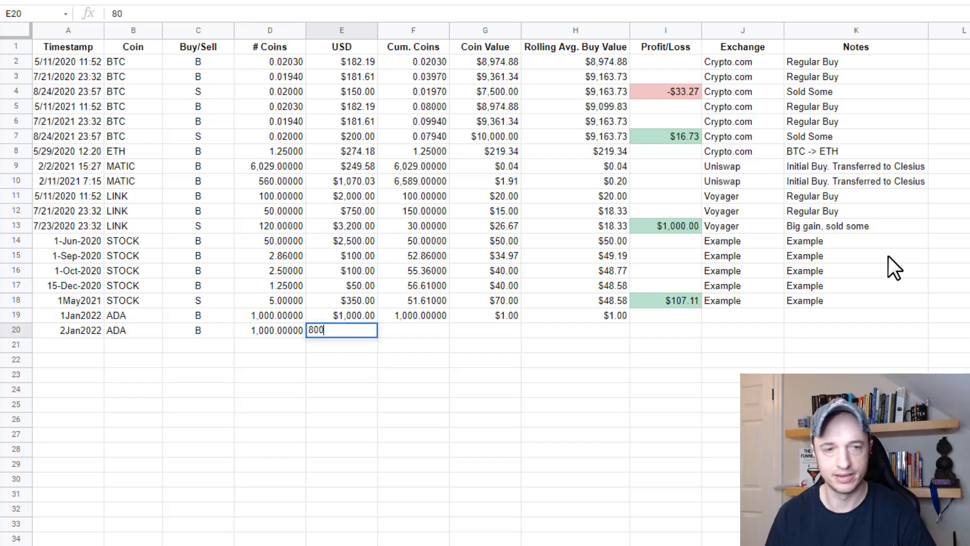
pyautogui.press('Tab')
# - Copy the calculated-column formulas in F19:I19 into row 20, starting at F20
pyautogui.press('Up')
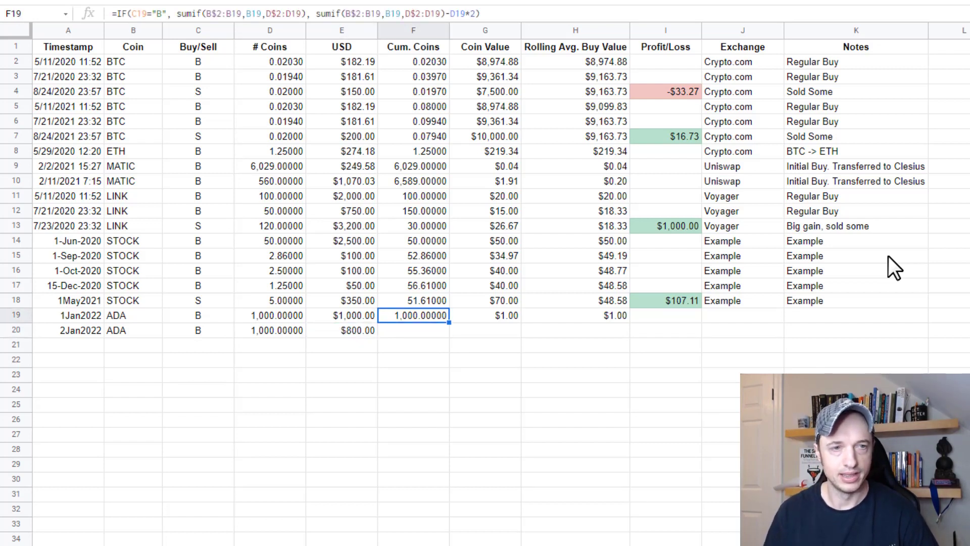
pyautogui.moveTo(405, 317); pyautogui.dragTo(643, 310)
pyautogui.hotkey('ctrl', 'c')
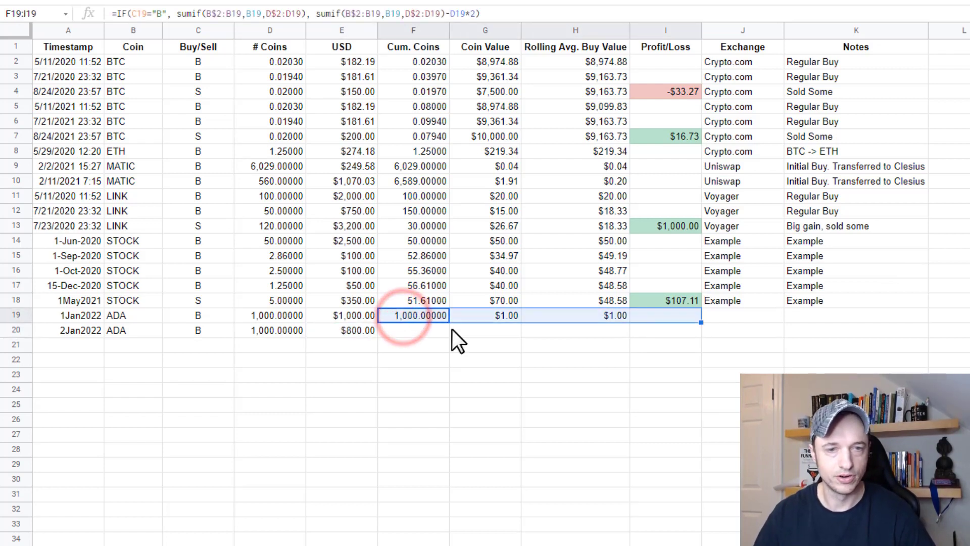
pyautogui.click(410, 330)
pyautogui.hotkey('ctrl', 'v')
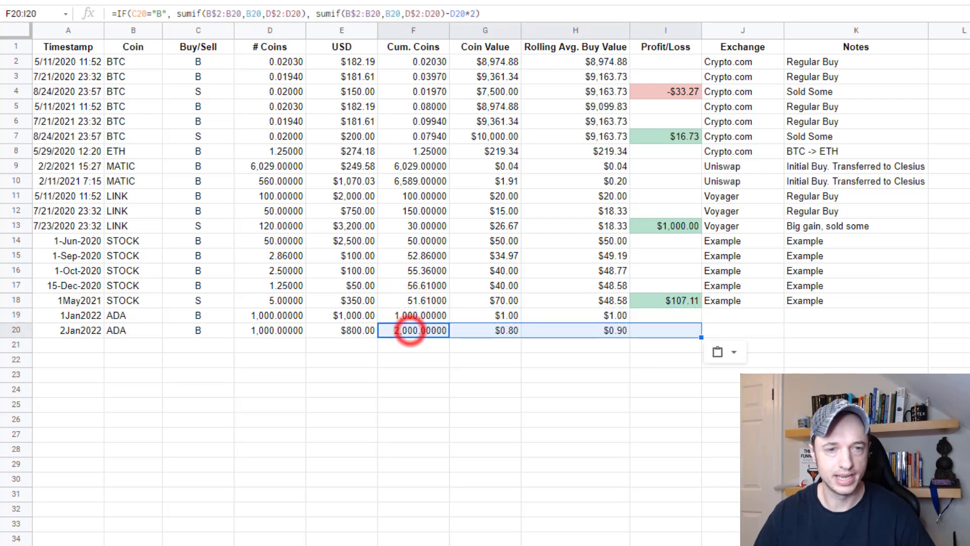
pyautogui.click(616, 333)
# - Start a transaction in row 21 with timestamp 4JAN2022 and coin ADA
pyautogui.click(86, 347)
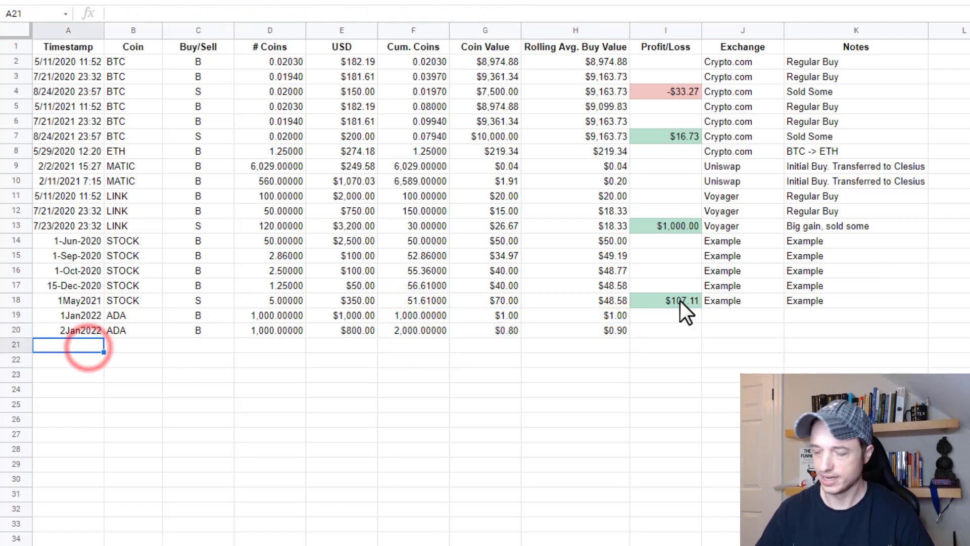
pyautogui.write('4JAN2022')
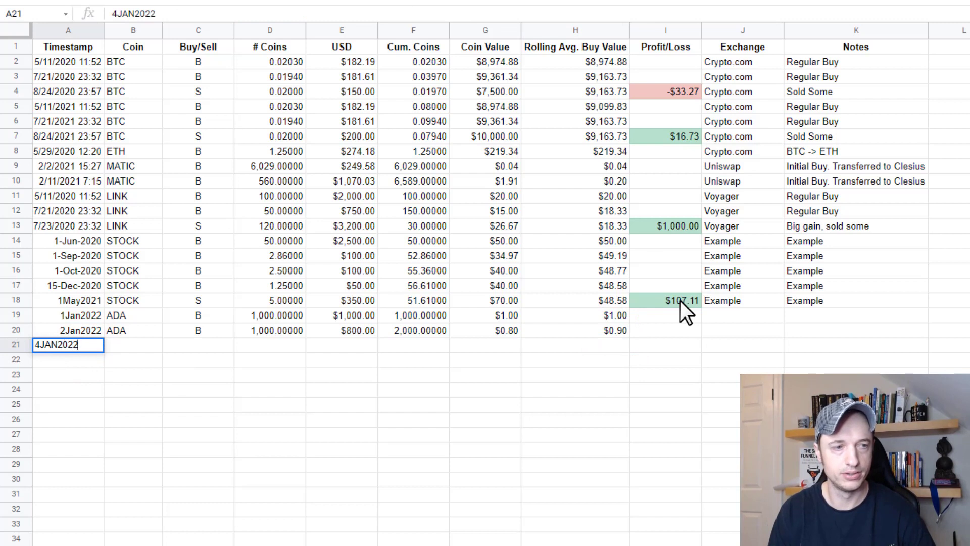
pyautogui.press('Tab')
pyautogui.write('ADA')
pyautogui.press('Tab')
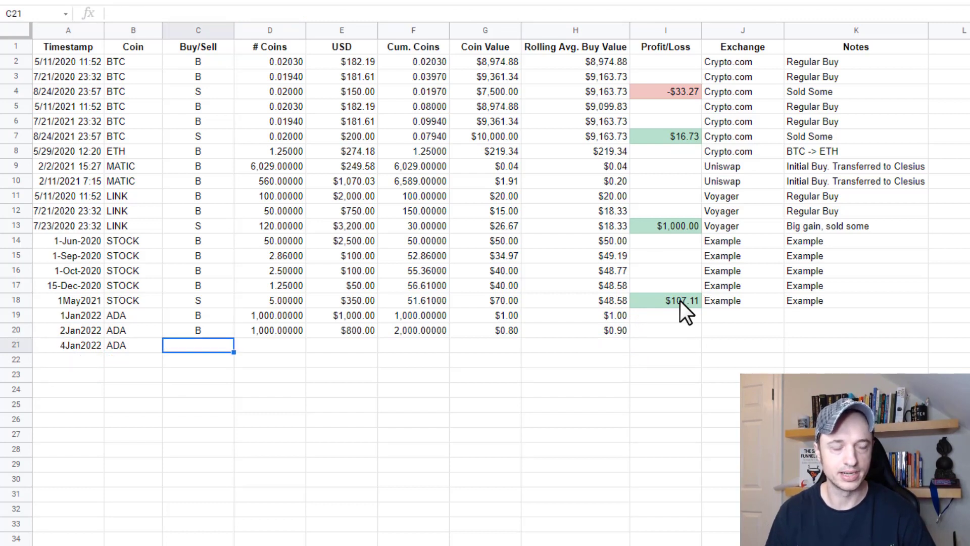
# - Mark row 21 as a sell with S, 600 coins and 1200 USD, and paste the copied formulas into F21:I21
pyautogui.write('S')
pyautogui.press('Tab')
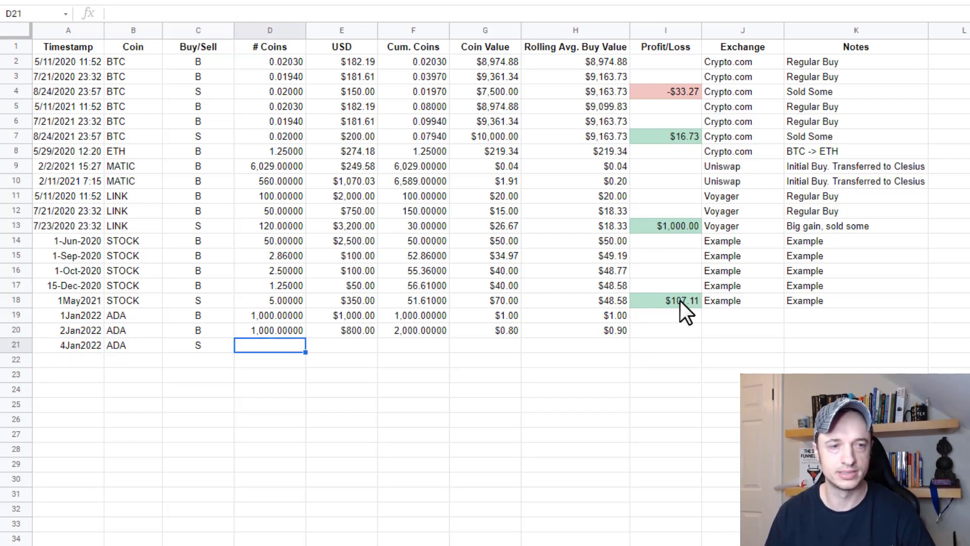
pyautogui.write('600')
pyautogui.press('Tab')
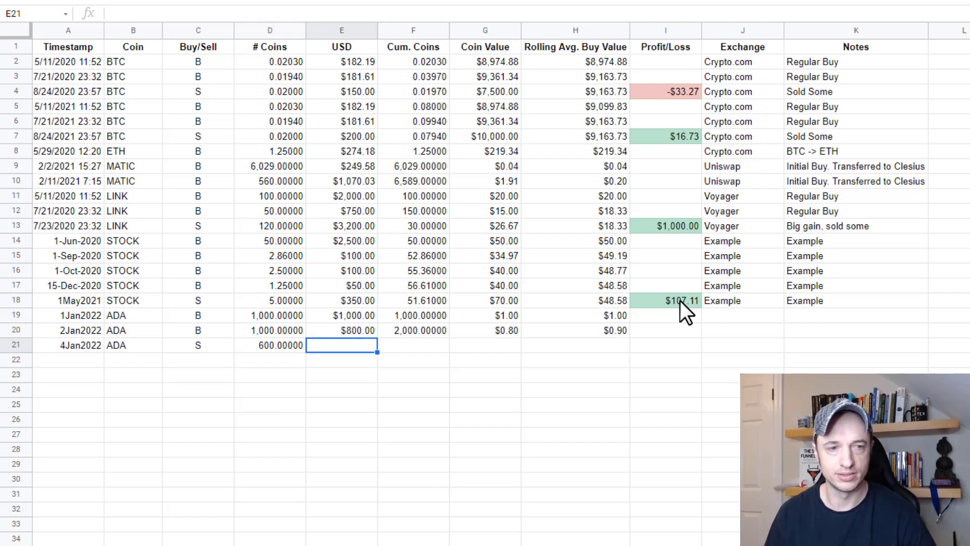
pyautogui.write('1200')
pyautogui.press('Tab')
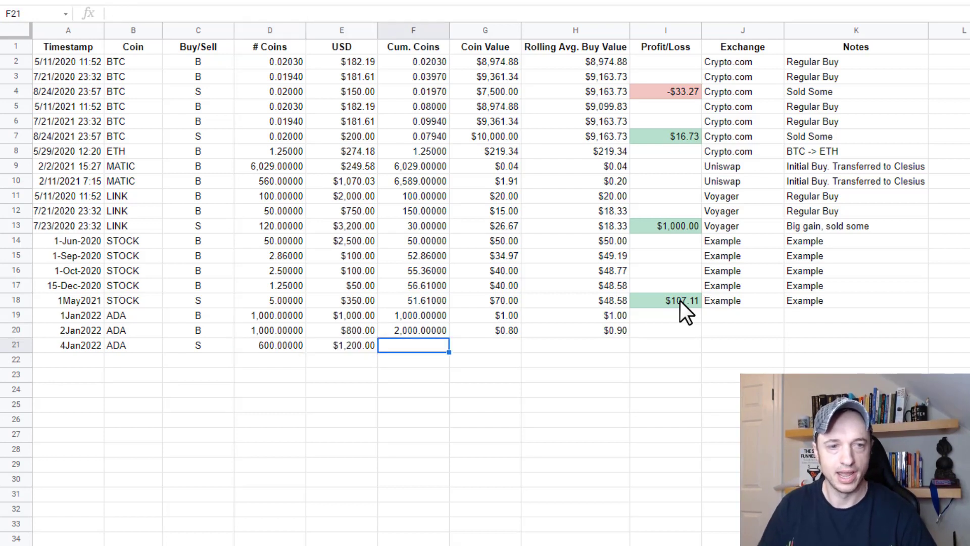
pyautogui.hotkey('ctrl', 'v')
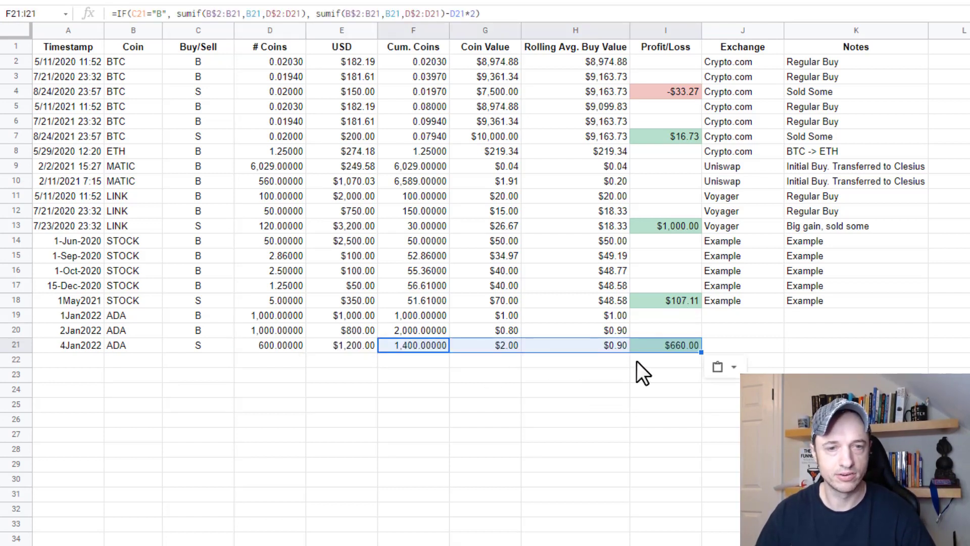
# - Compare the # Coins entries with the Cum. Coins values and formulas for the ADA transactions in rows 19 to 21
pyautogui.click(410, 317)
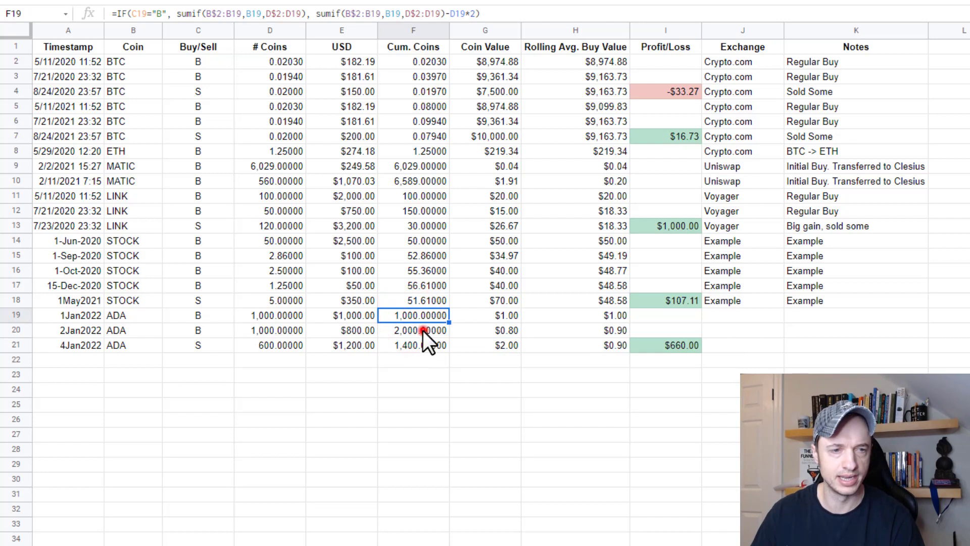
pyautogui.click(285, 315)
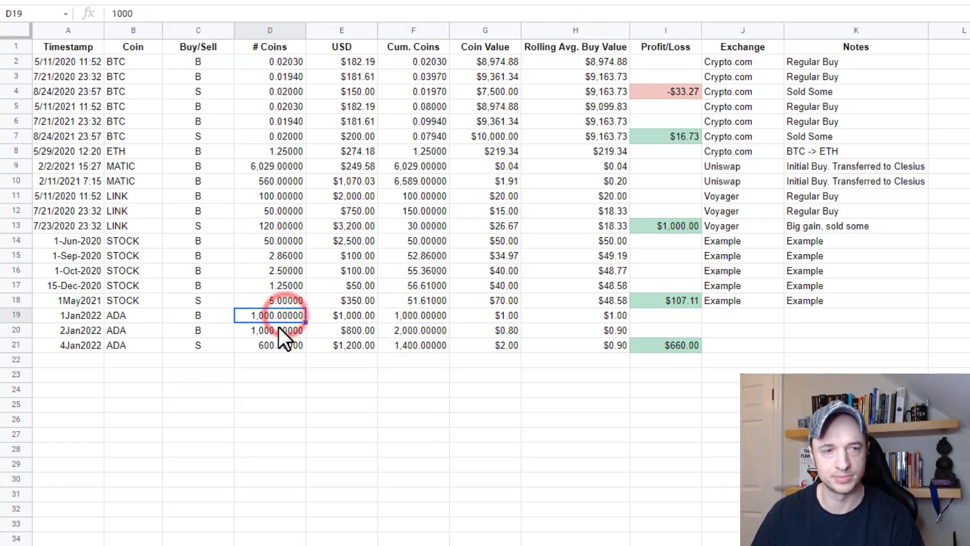
pyautogui.click(278, 326)
pyautogui.click(404, 330)
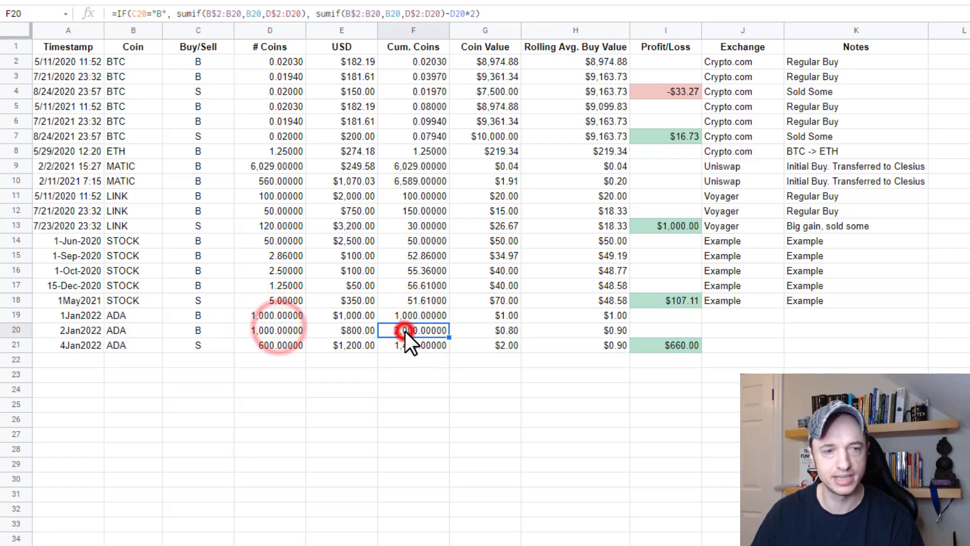
pyautogui.click(271, 344)
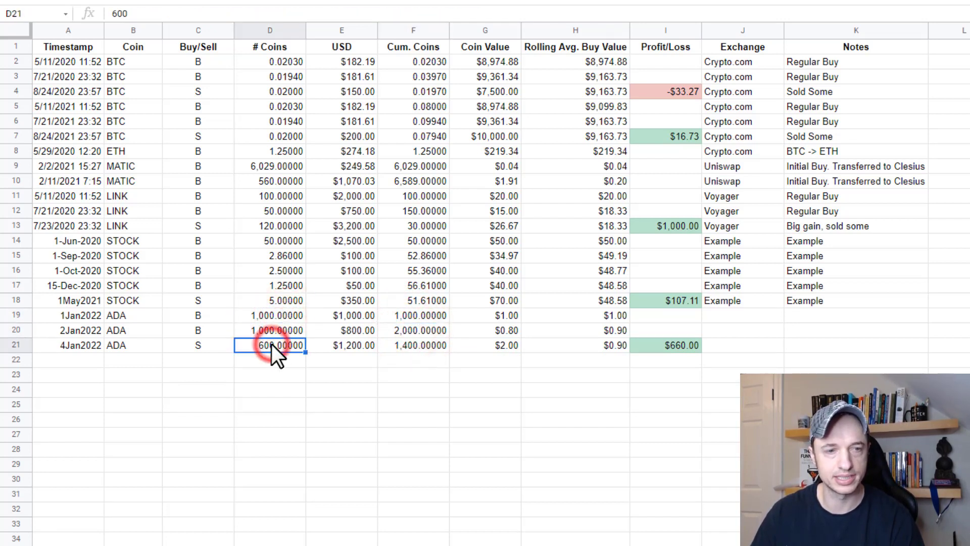
pyautogui.click(430, 344)
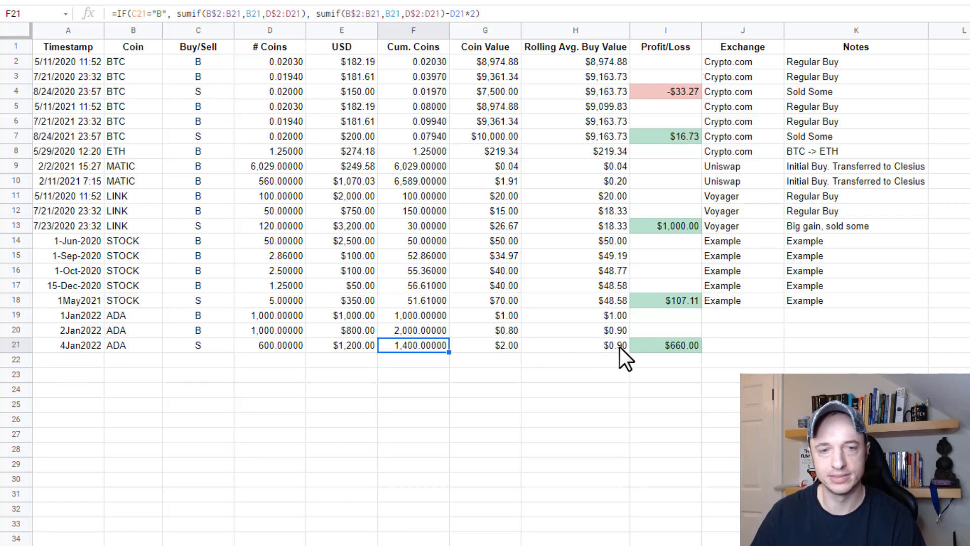
# - Inspect the Profit/Loss formula for the ADA sale in I21 without changing it
pyautogui.click(656, 347)
pyautogui.doubleClick(671, 346)
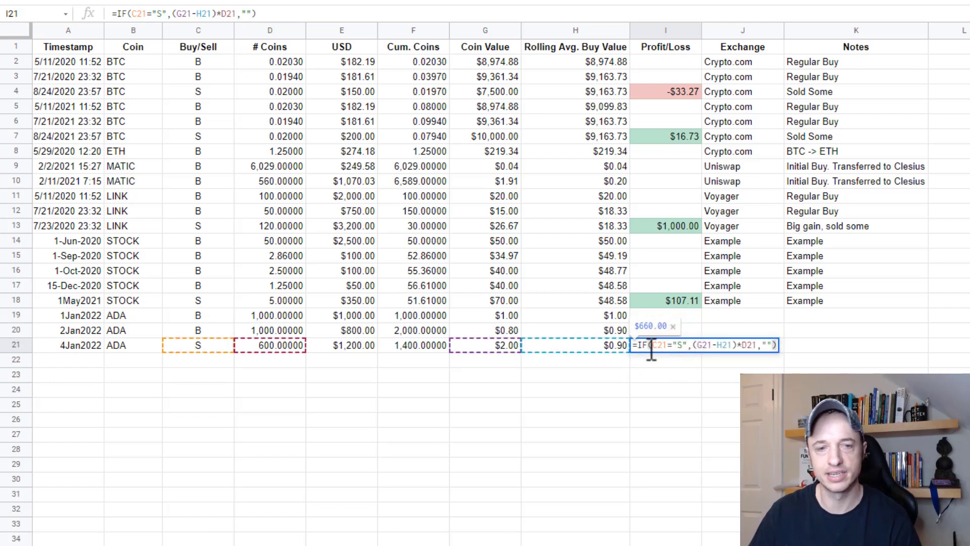
pyautogui.press('Escape')
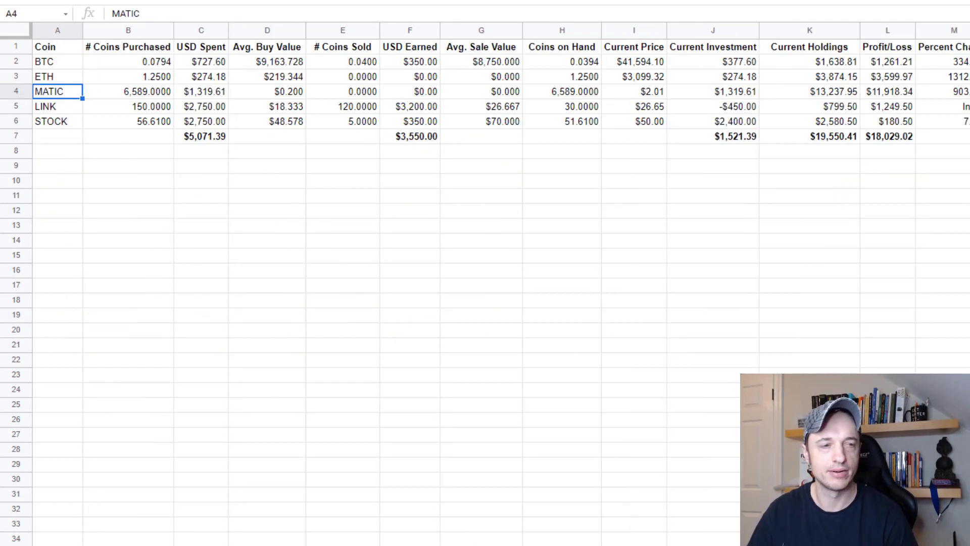
# - On the coin summary sheet, insert a row above the totals in row 7 and enter ADA as the coin in A7
pyautogui.click(17, 136)
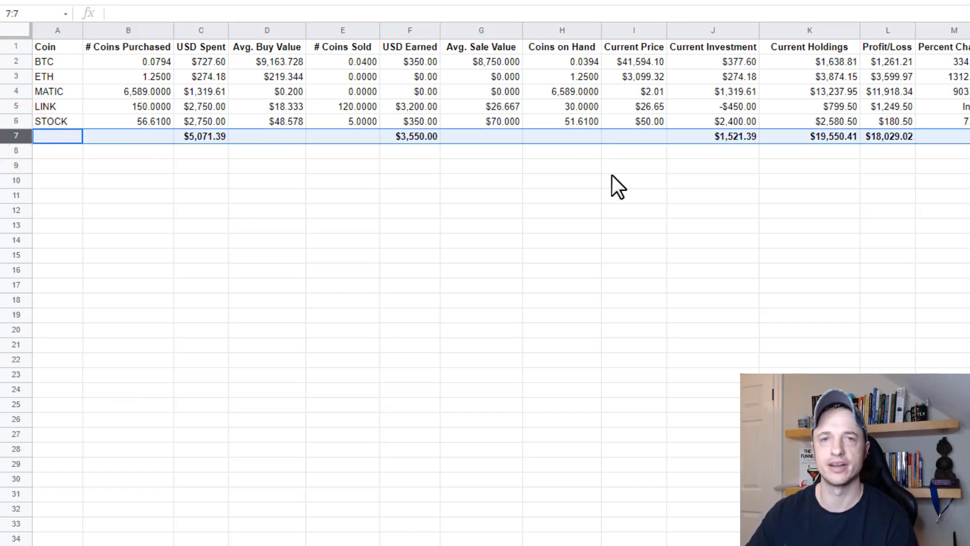
pyautogui.rightClick(14, 136)
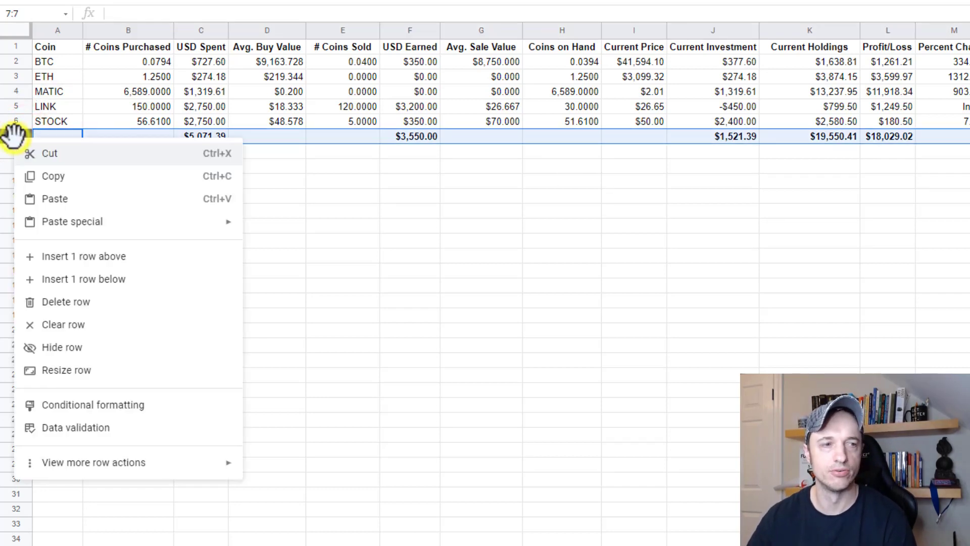
pyautogui.click(109, 255)
pyautogui.click(60, 136)
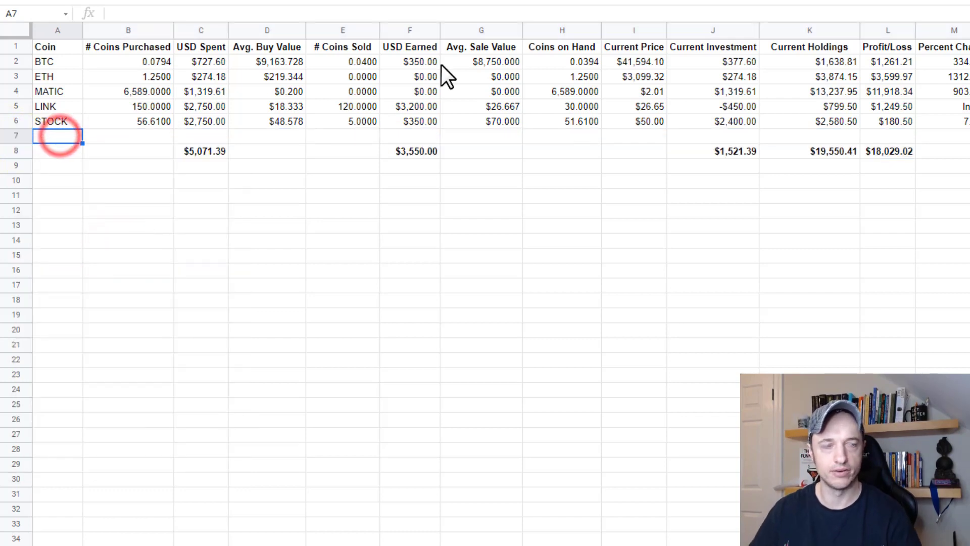
pyautogui.write('ADA')
pyautogui.press('Tab')
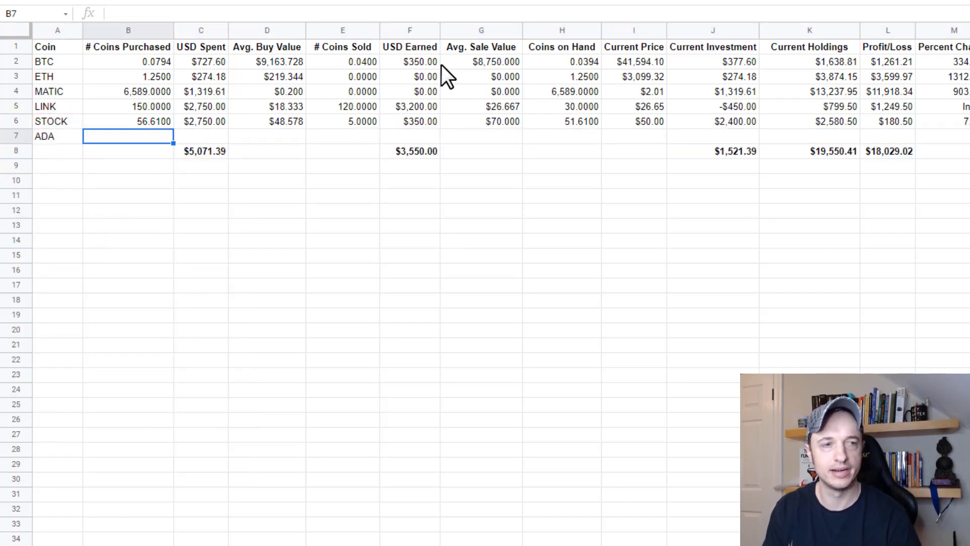
# - Check the summary's ADA coin name in A7 against the coin names in the Coin column of the Transactions sheet
pyautogui.click(65, 134)
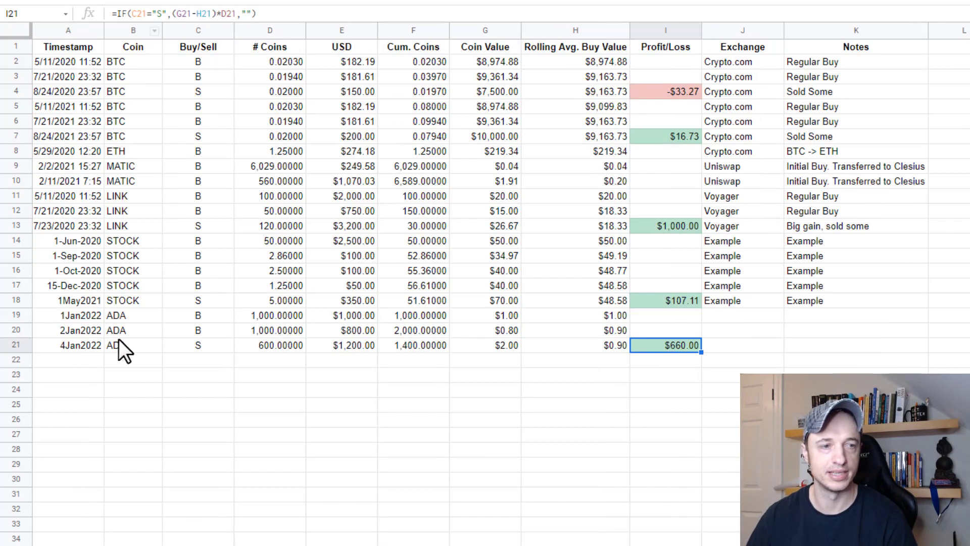
pyautogui.click(123, 343)
pyautogui.click(129, 75)
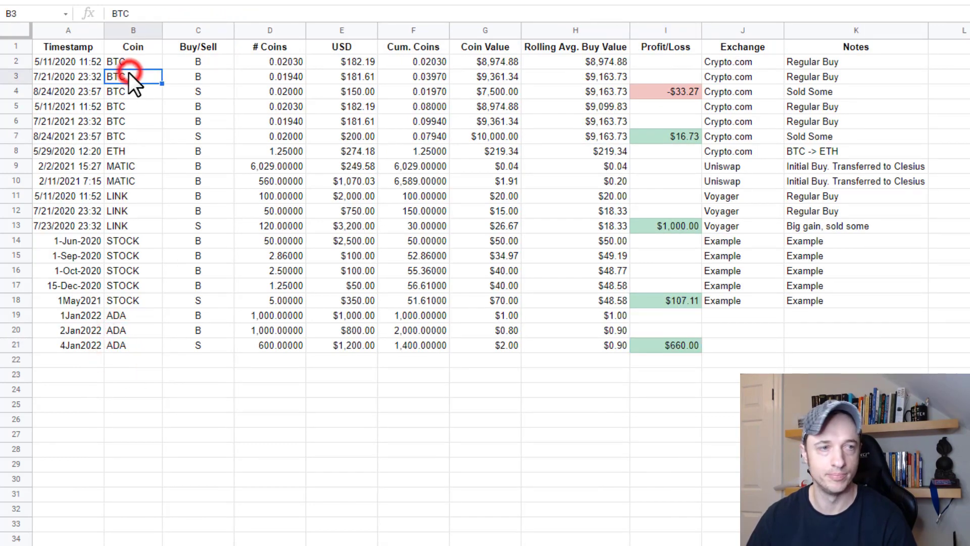
pyautogui.click(132, 164)
pyautogui.click(130, 150)
pyautogui.click(133, 167)
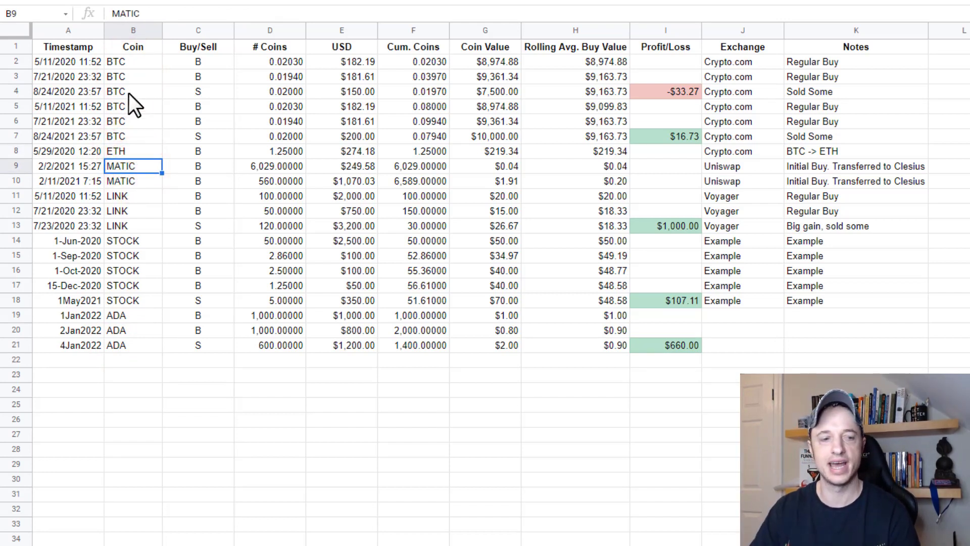
# - Copy the STOCK row's formulas and entries from B6:N6 on the Summary sheet into the ADA row starting at B7
pyautogui.moveTo(134, 62); pyautogui.dragTo(126, 248)
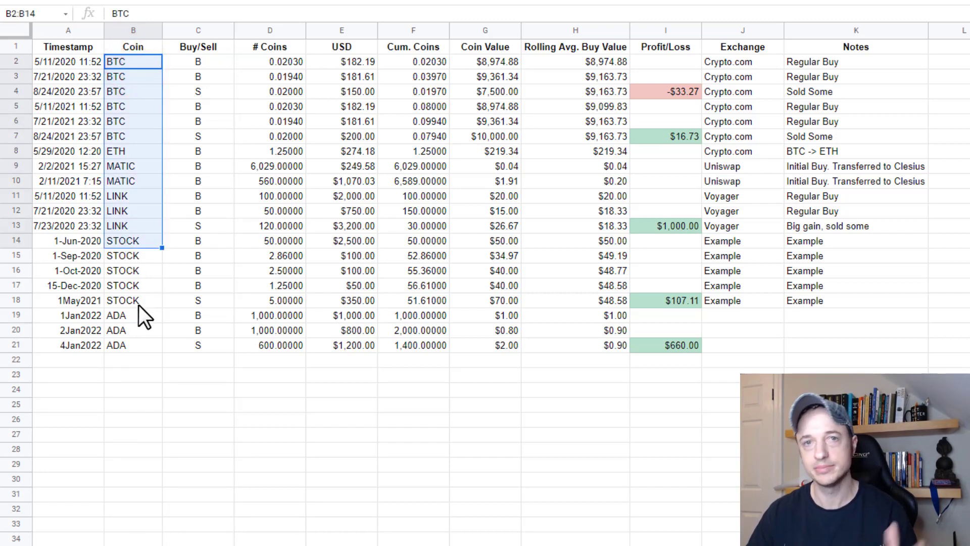
pyautogui.hotkey('ctrl', 'pagedown')
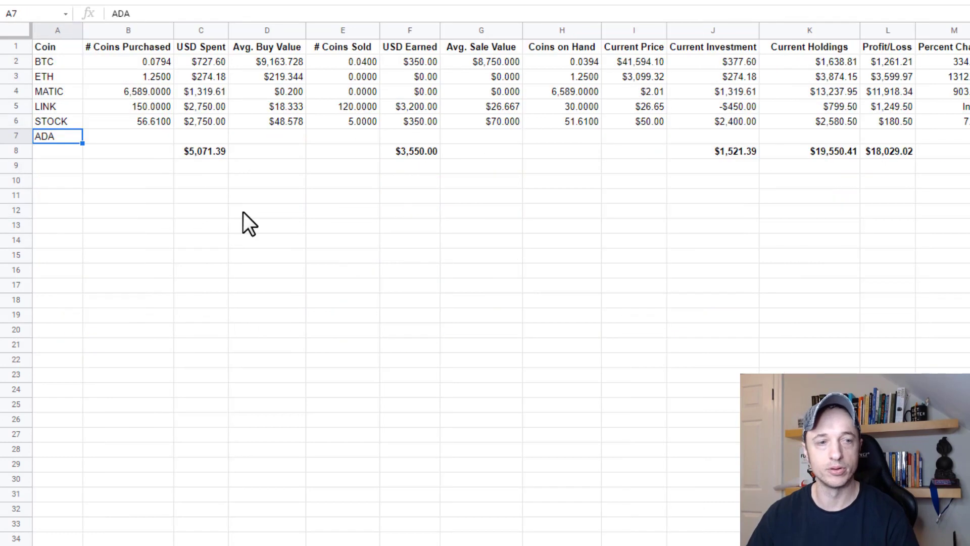
pyautogui.click(145, 137)
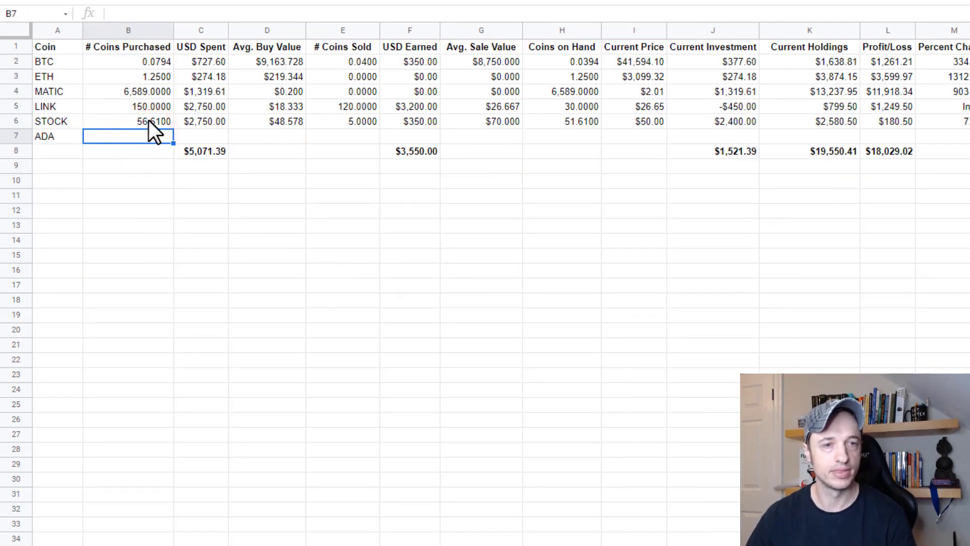
pyautogui.moveTo(150, 122); pyautogui.dragTo(969, 126)
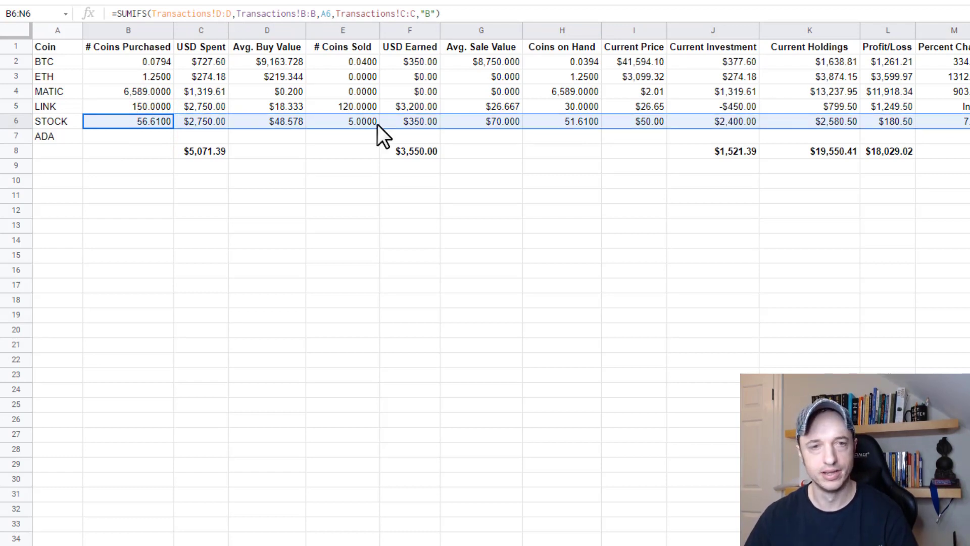
pyautogui.hotkey('ctrl', 'c')
pyautogui.click(155, 138)
pyautogui.hotkey('ctrl', 'v')
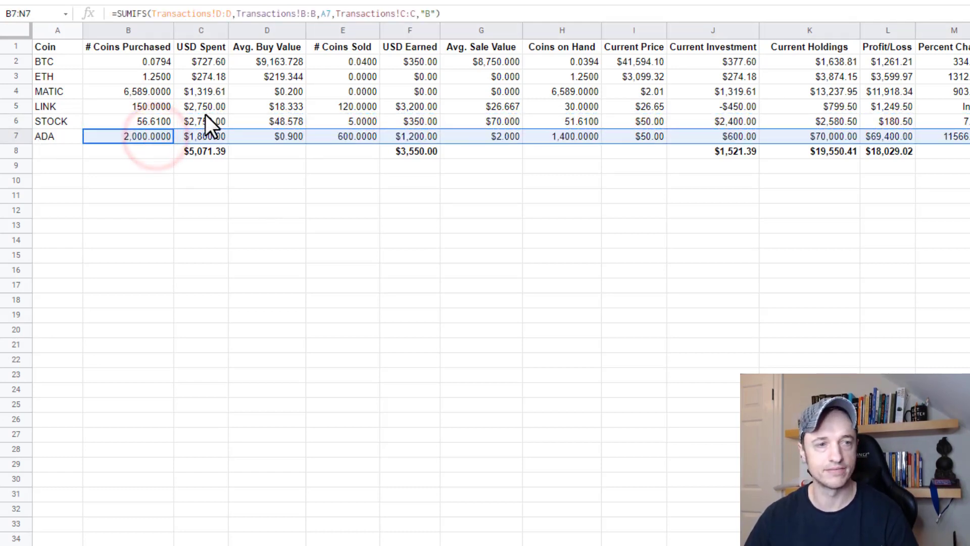
# - Inspect the ADA row's copied formulas one by one, from # Coins Purchased in B7 through Coins on Hand in H7
pyautogui.click(132, 136)
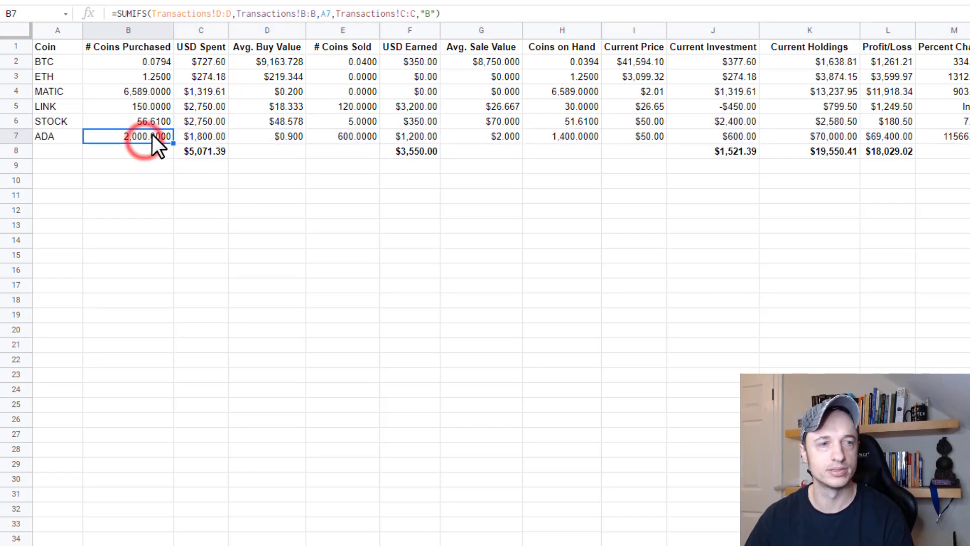
pyautogui.click(210, 135)
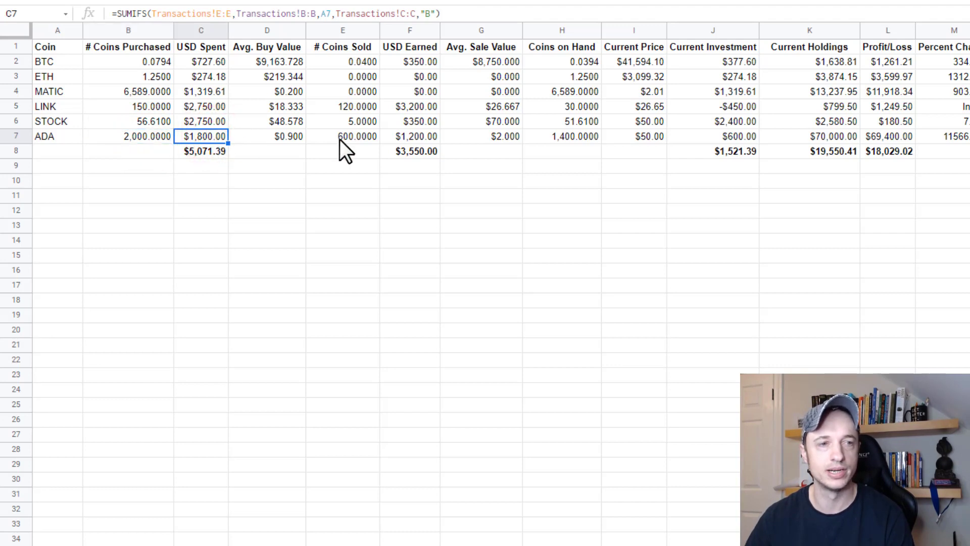
pyautogui.click(299, 137)
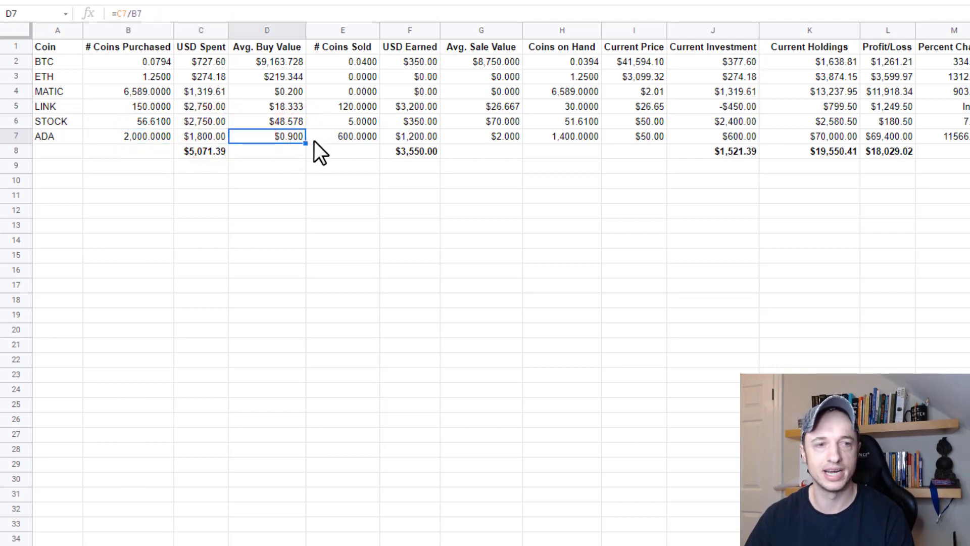
pyautogui.click(347, 137)
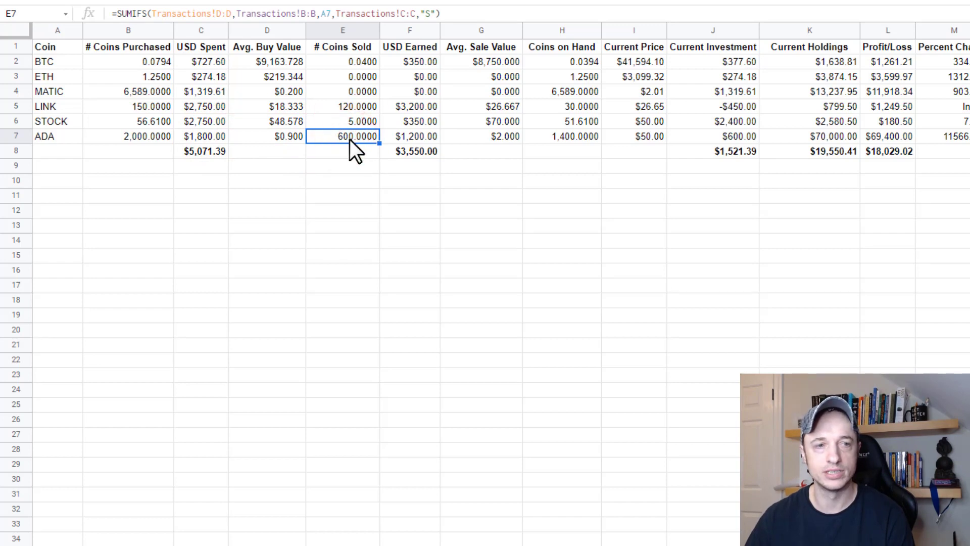
pyautogui.click(391, 140)
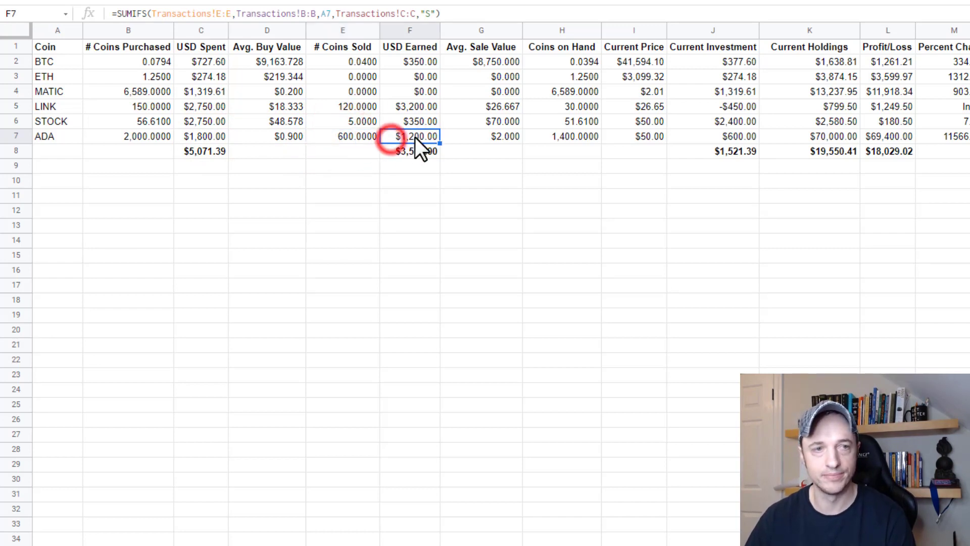
pyautogui.click(469, 138)
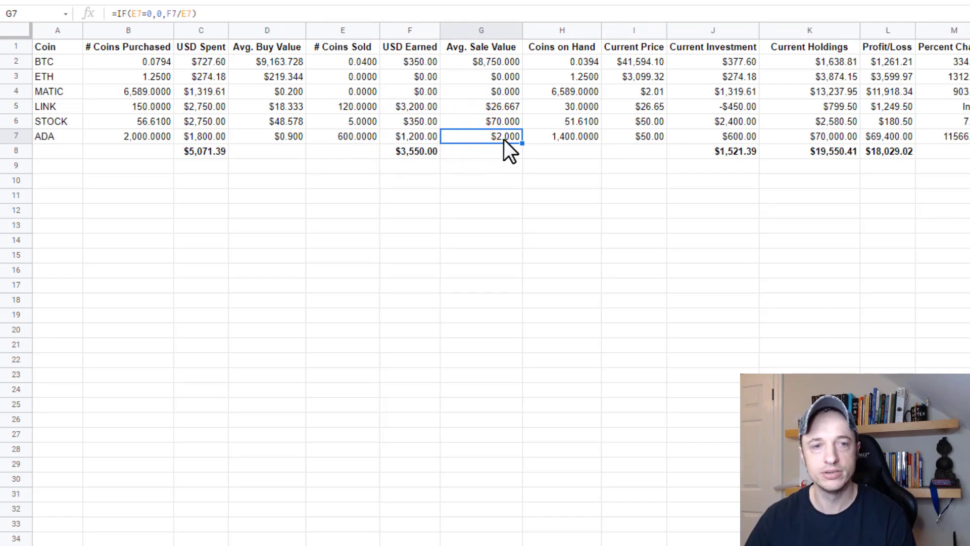
pyautogui.click(554, 139)
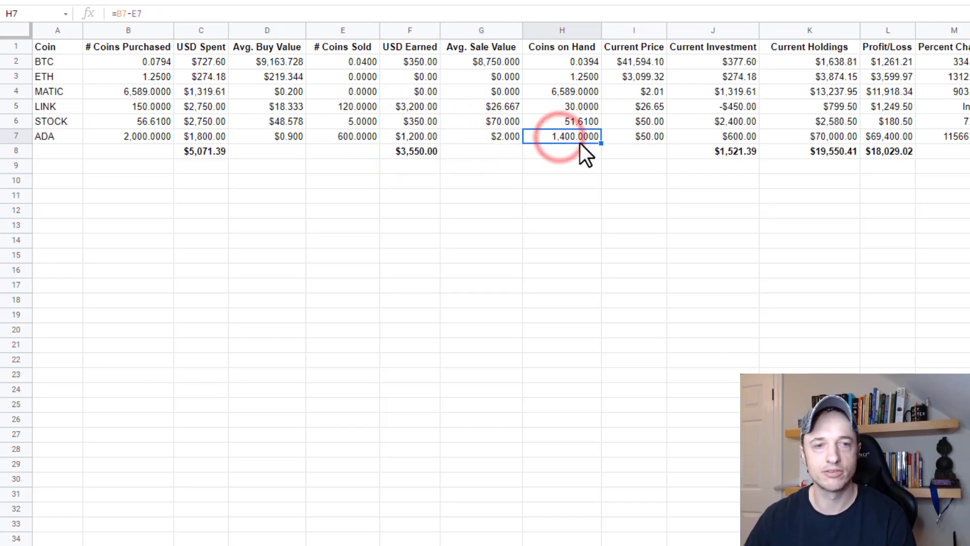
# - Set the ADA current price in I7 to 1.15
pyautogui.click(631, 136)
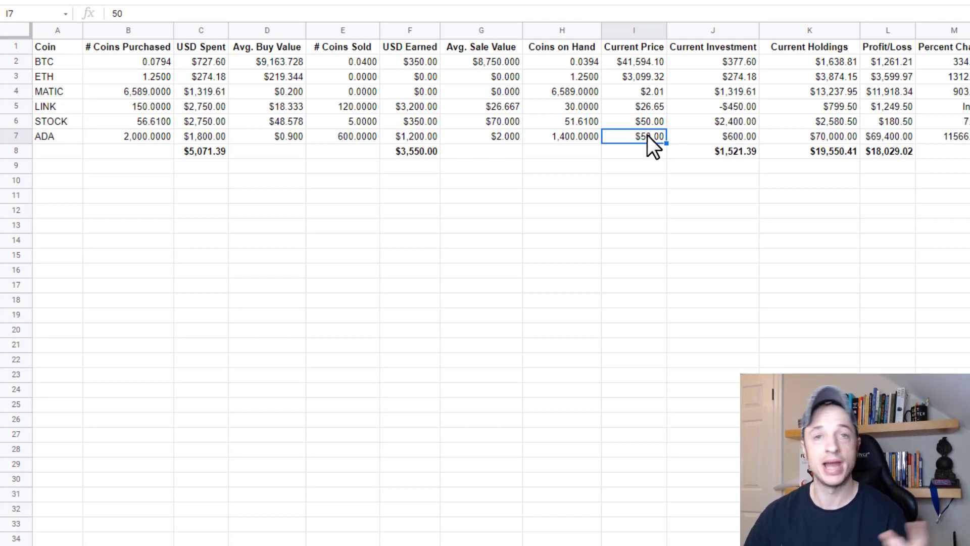
pyautogui.write('1.15')
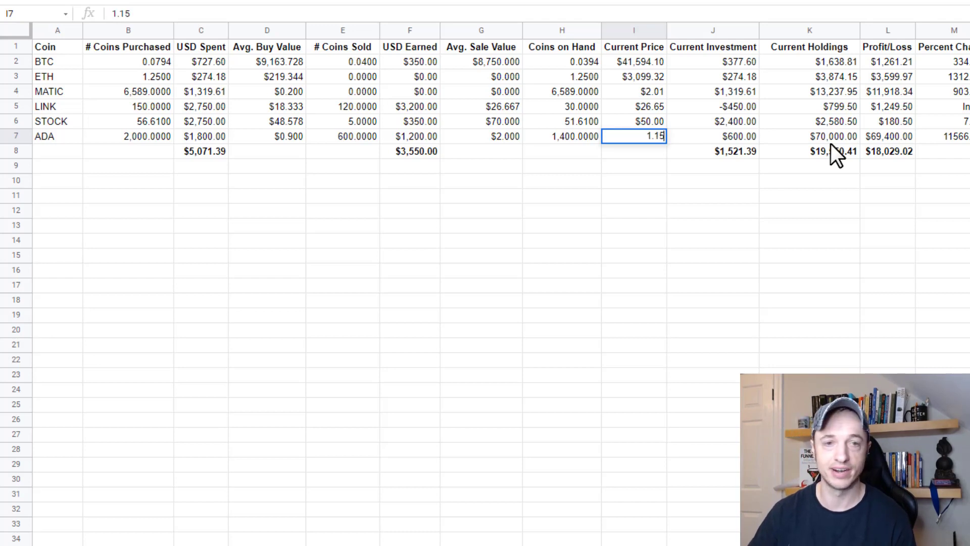
pyautogui.press('Return')
pyautogui.press('Up')
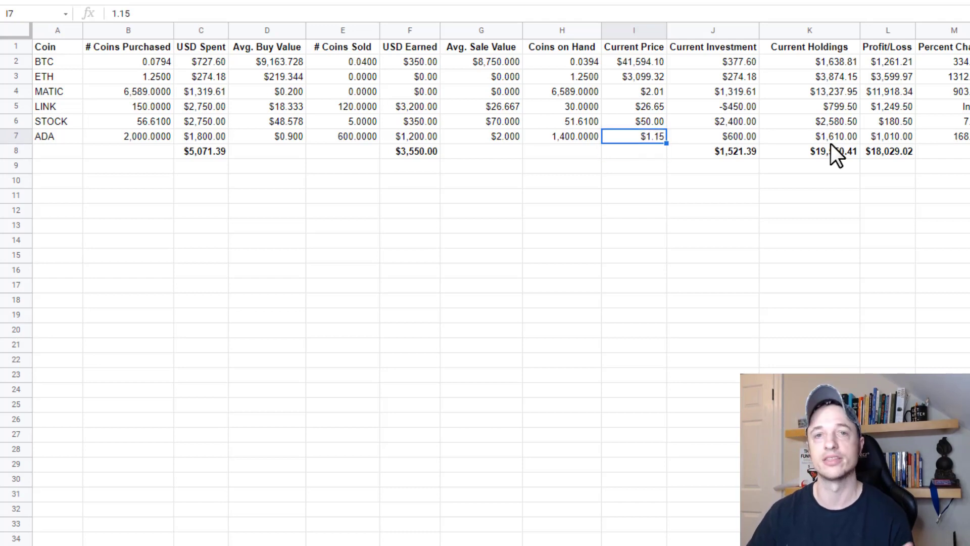
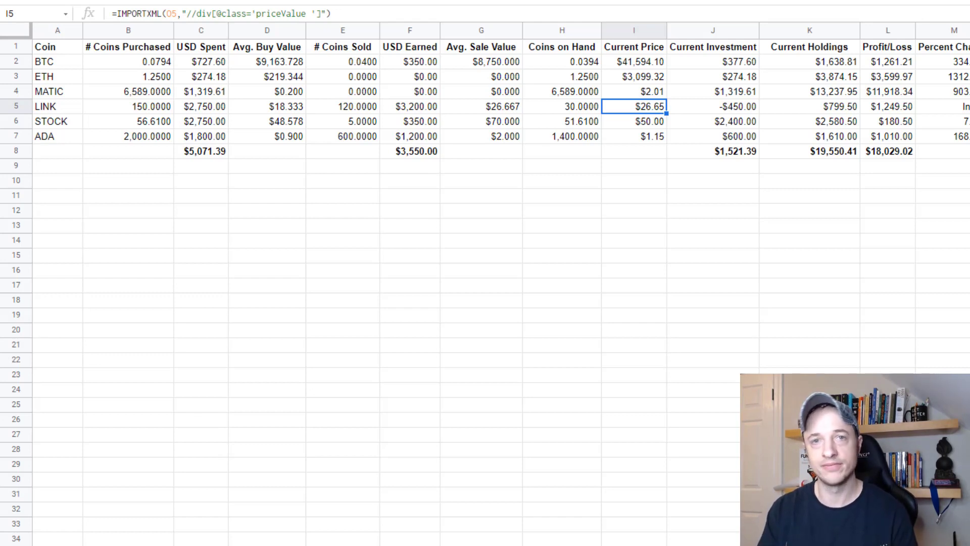
# - Examine LINK's IMPORTXML current price formula in I5 and the link in O5 it refers to, without changing them
pyautogui.click(634, 136)
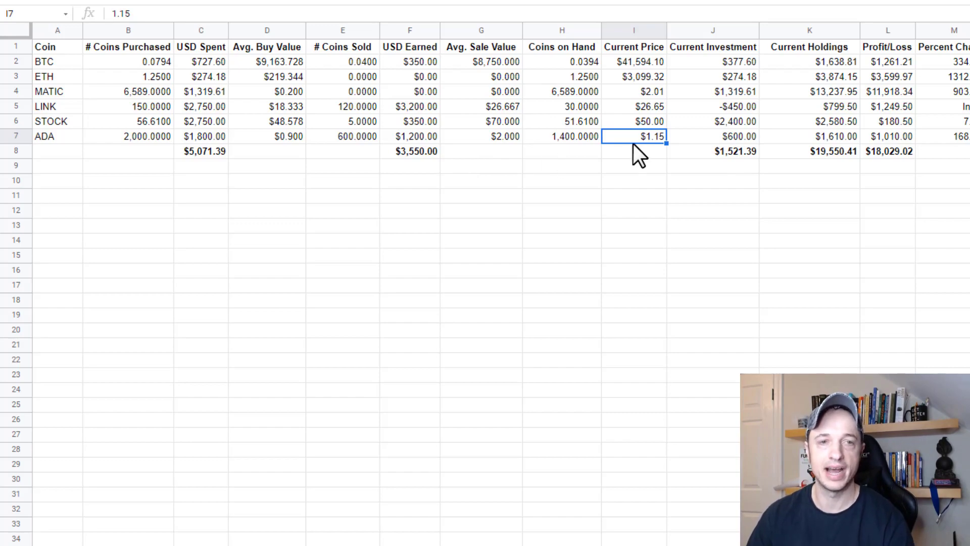
pyautogui.click(648, 106)
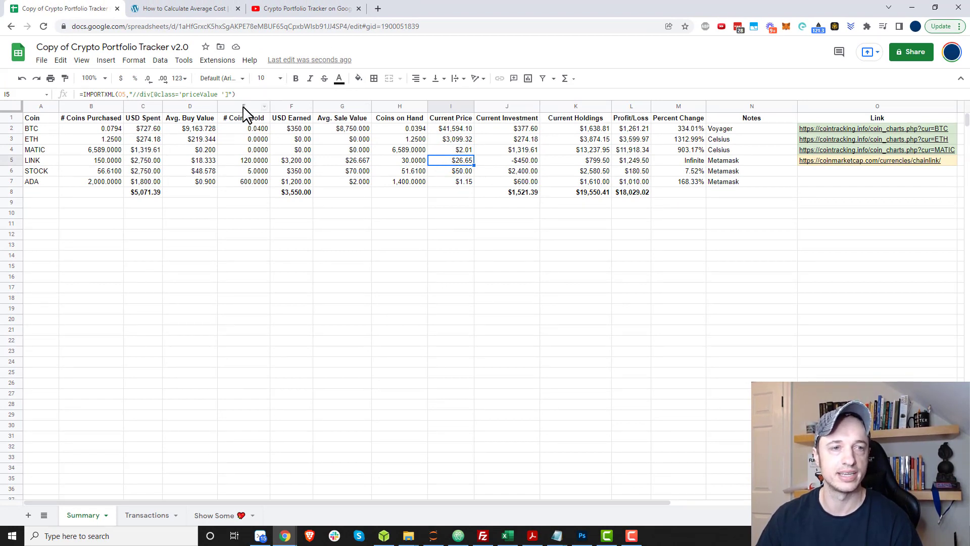
pyautogui.moveTo(246, 93); pyautogui.dragTo(27, 92)
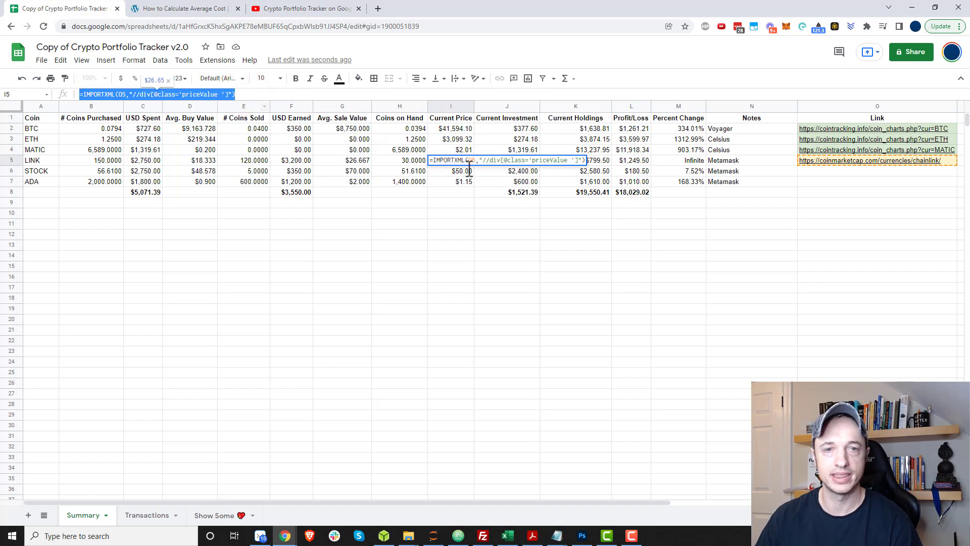
pyautogui.press('Escape')
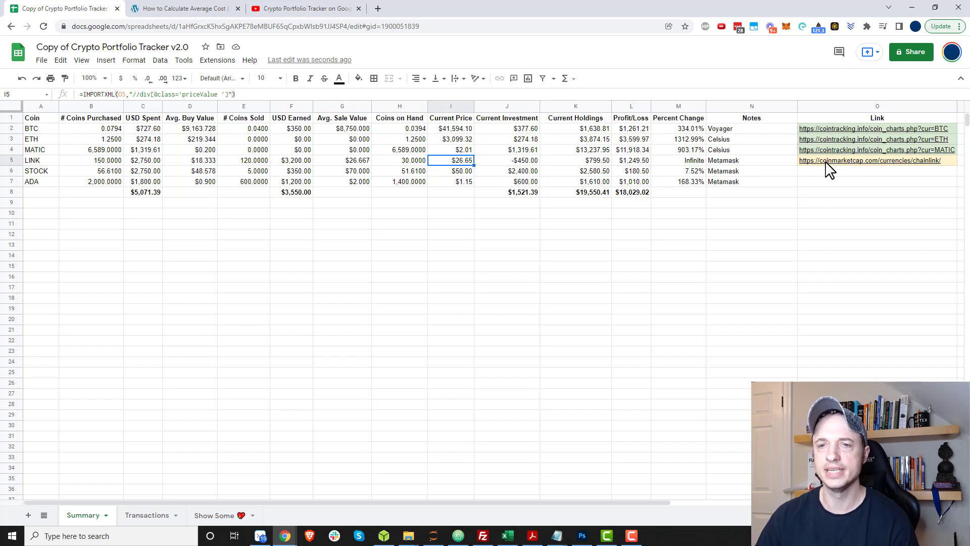
pyautogui.moveTo(828, 169)
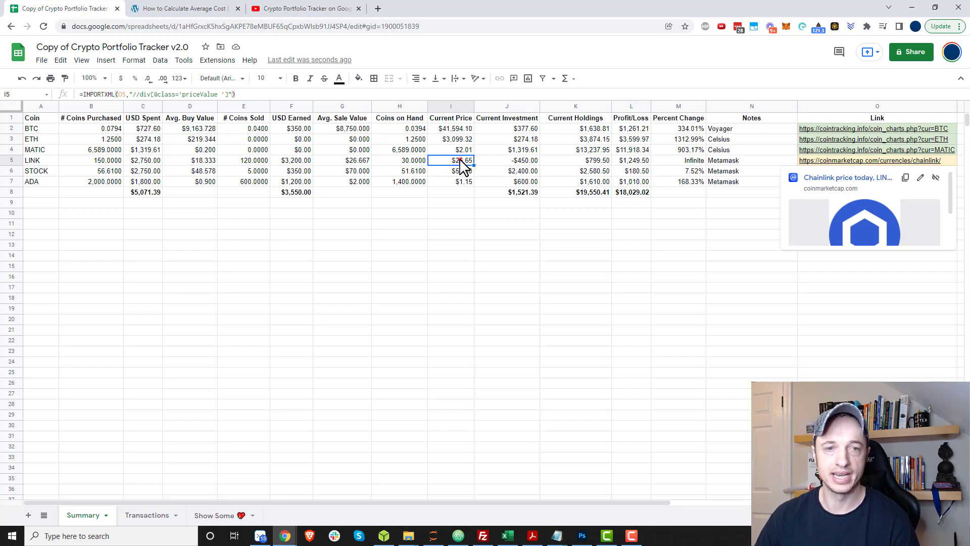
# - Copy LINK's IMPORTXML price formula from I5 into ADA's Current Price cell I7 and check its link reference
pyautogui.click(460, 160)
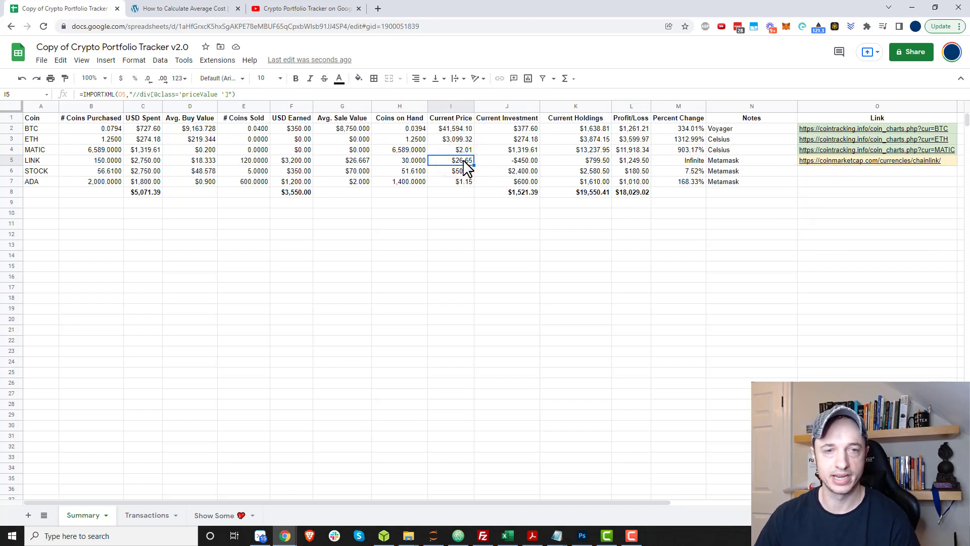
pyautogui.hotkey('ctrl', 'c')
pyautogui.click(460, 181)
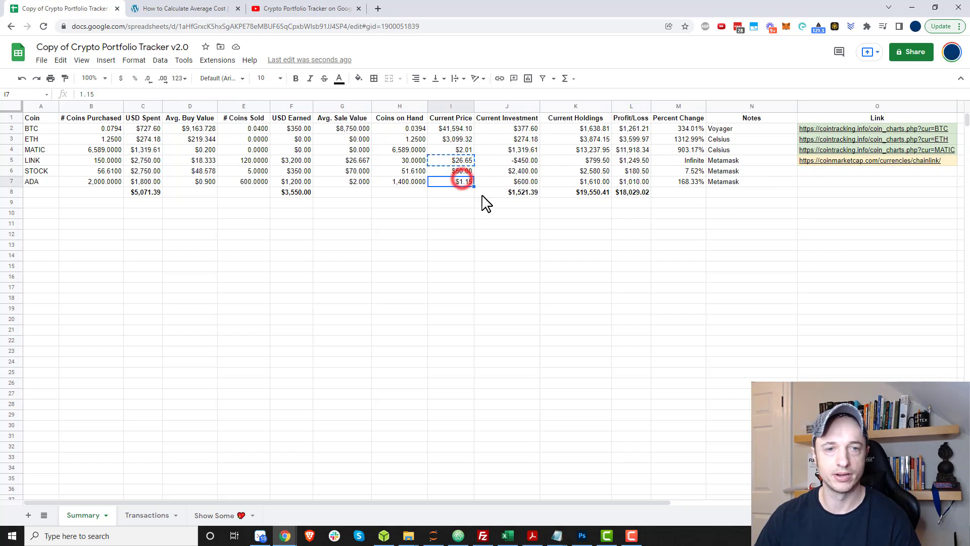
pyautogui.hotkey('ctrl', 'v')
pyautogui.moveTo(459, 186)
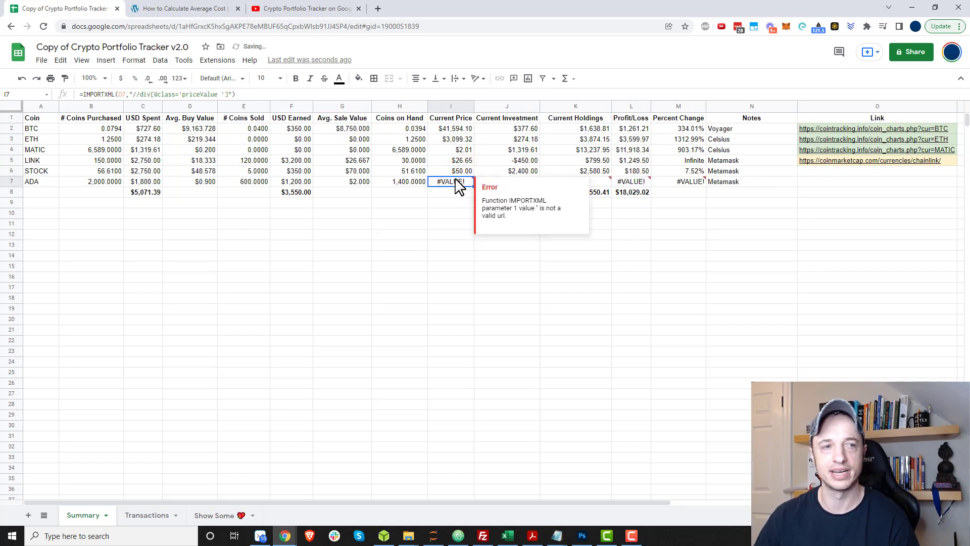
pyautogui.click(123, 94)
pyautogui.press('Escape')
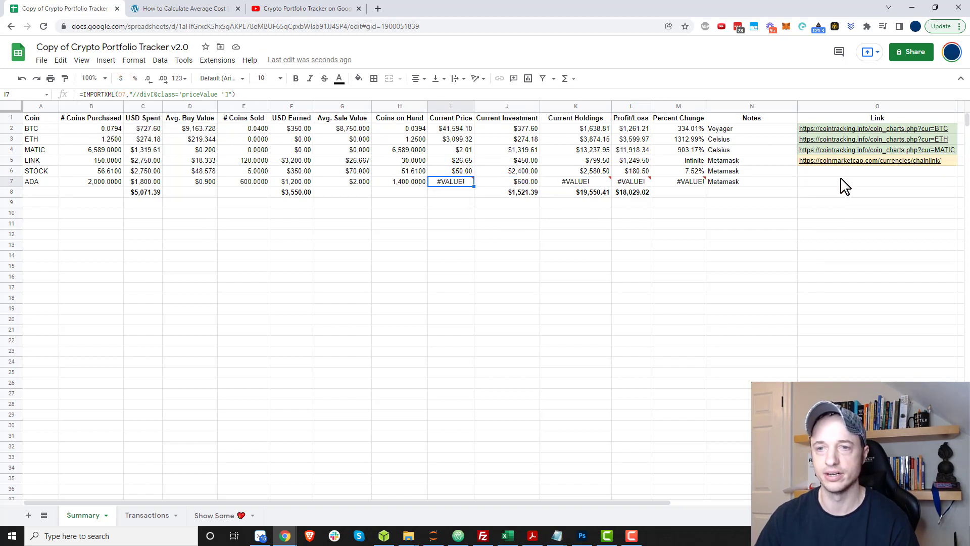
# - Copy LINK's CoinMarketCap address from O5, shorten it to coinmarketcap.com in a new browser tab, and open the Cardano page from the coin list
pyautogui.click(836, 181)
pyautogui.click(943, 162)
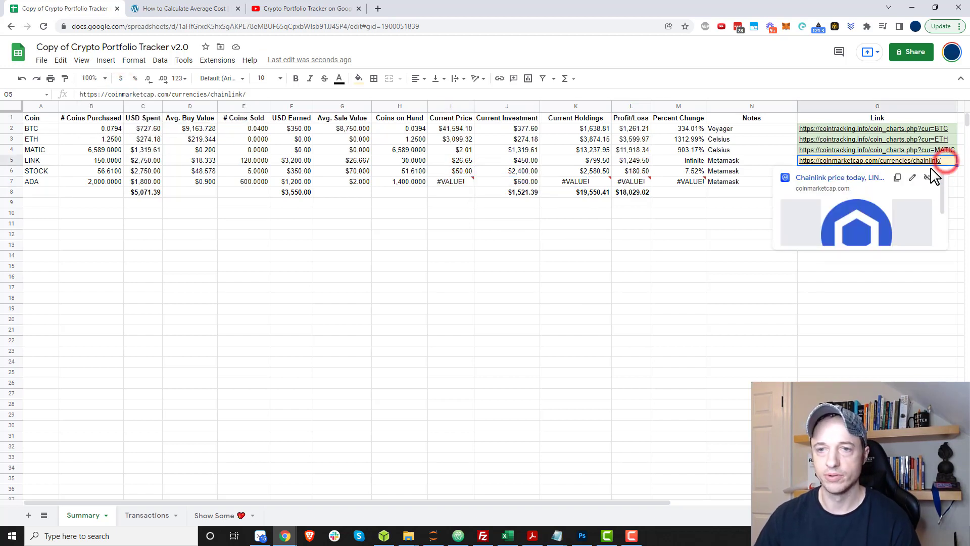
pyautogui.click(897, 177)
pyautogui.click(378, 9)
pyautogui.hotkey('ctrl', 'v')
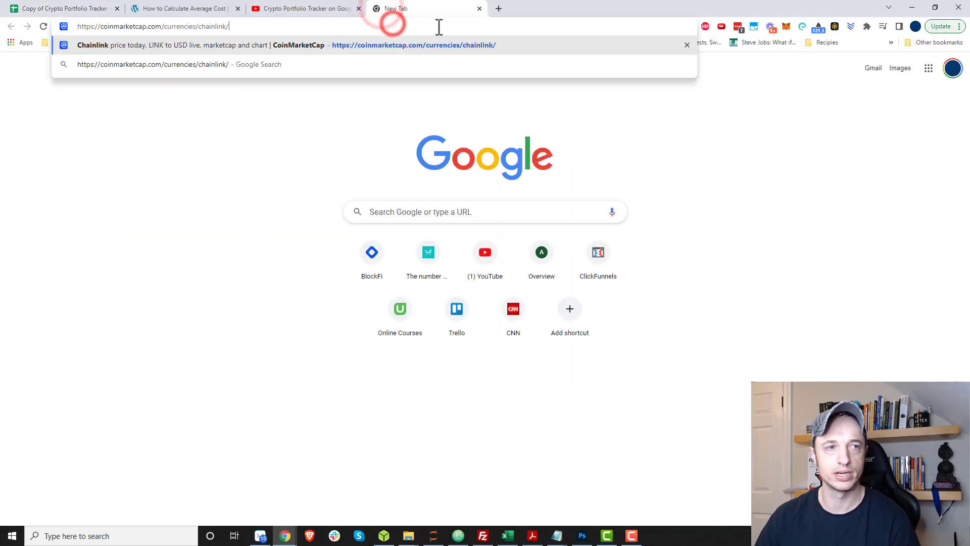
pyautogui.moveTo(230, 26); pyautogui.dragTo(163, 26)
pyautogui.press('BackSpace')
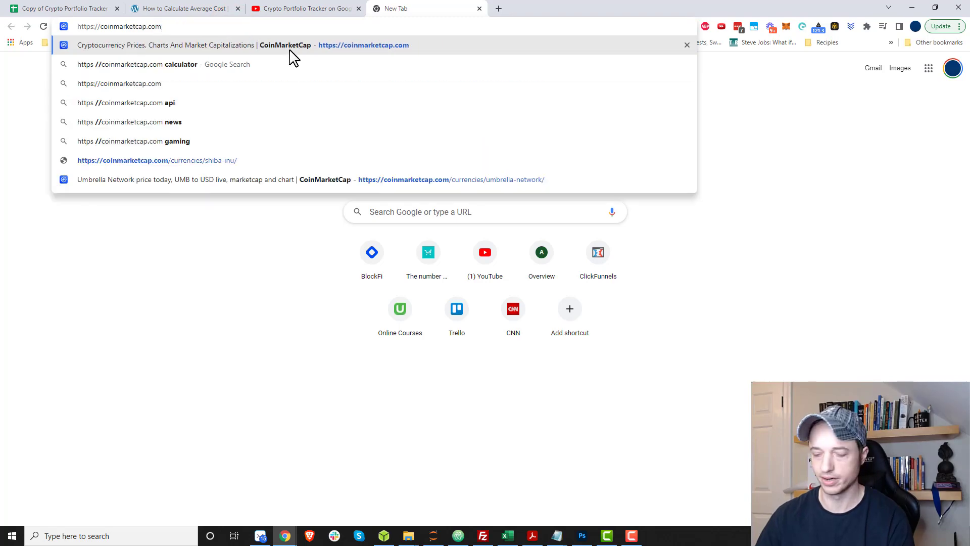
pyautogui.click(290, 49)
pyautogui.scroll(-5, 136, 278)
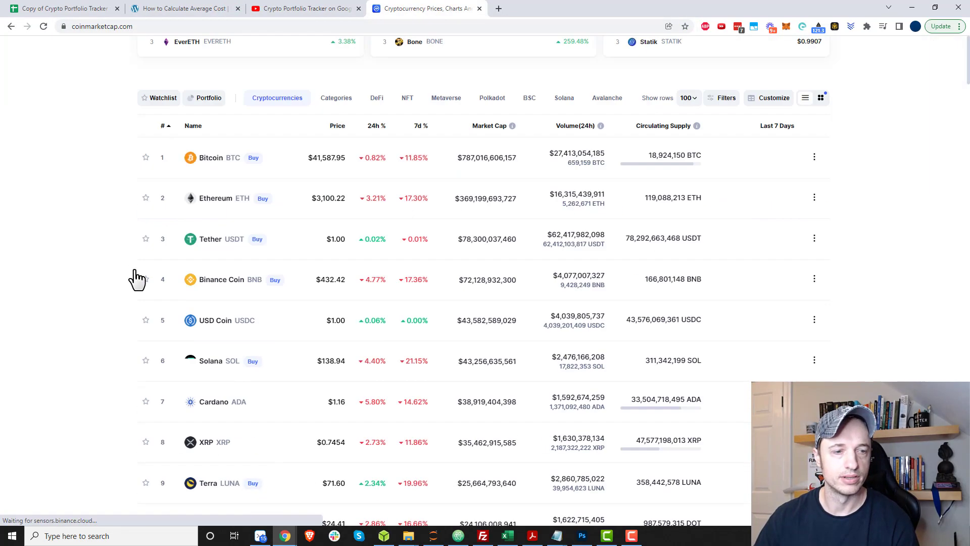
pyautogui.click(215, 379)
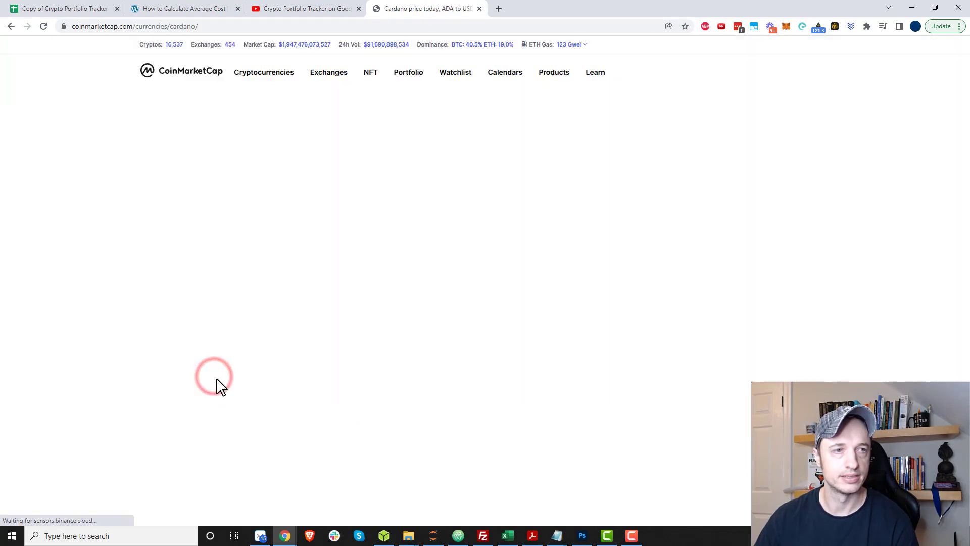
# - Copy the Cardano page address into ADA's Link cell O7 on the Summary sheet, and check the price formula in I7
pyautogui.click(217, 26)
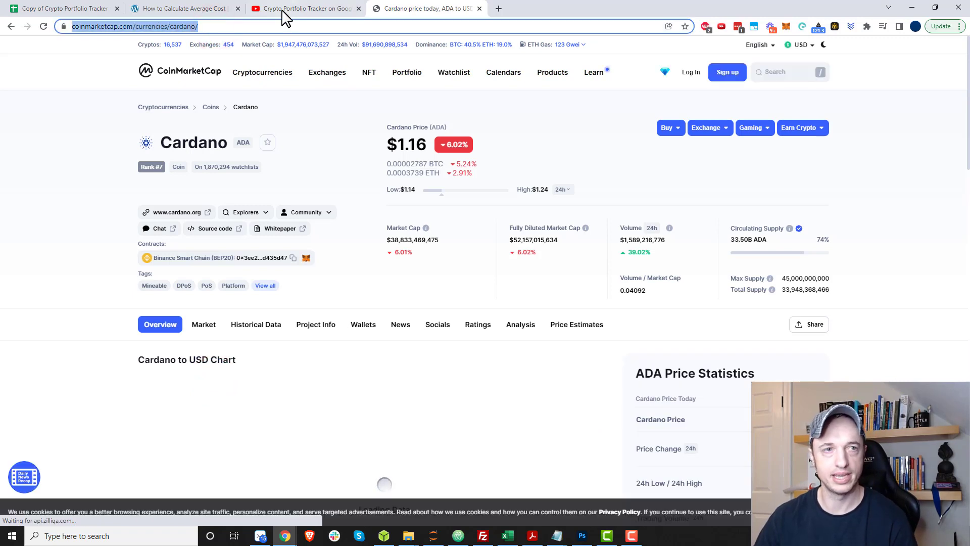
pyautogui.click(65, 8)
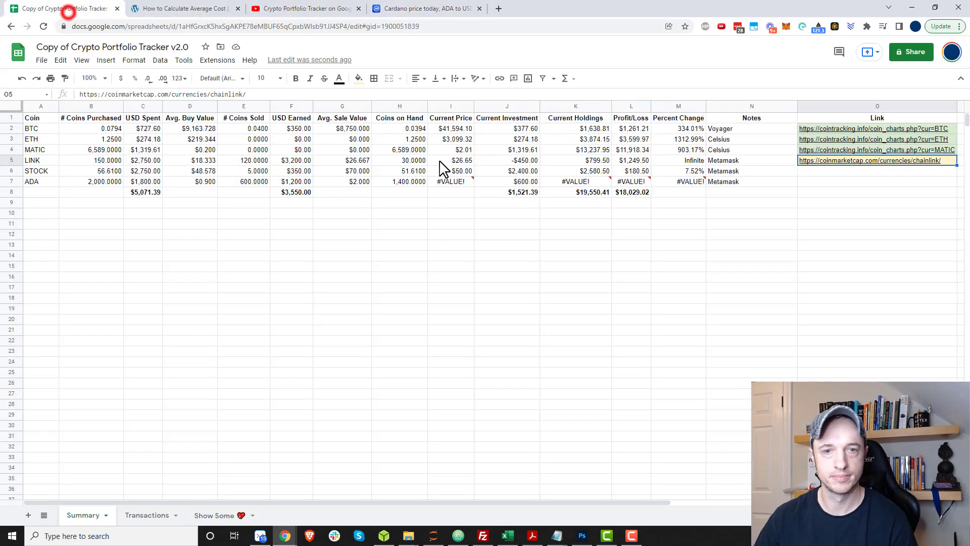
pyautogui.click(814, 182)
pyautogui.click(526, 95)
pyautogui.hotkey('ctrl', 'v')
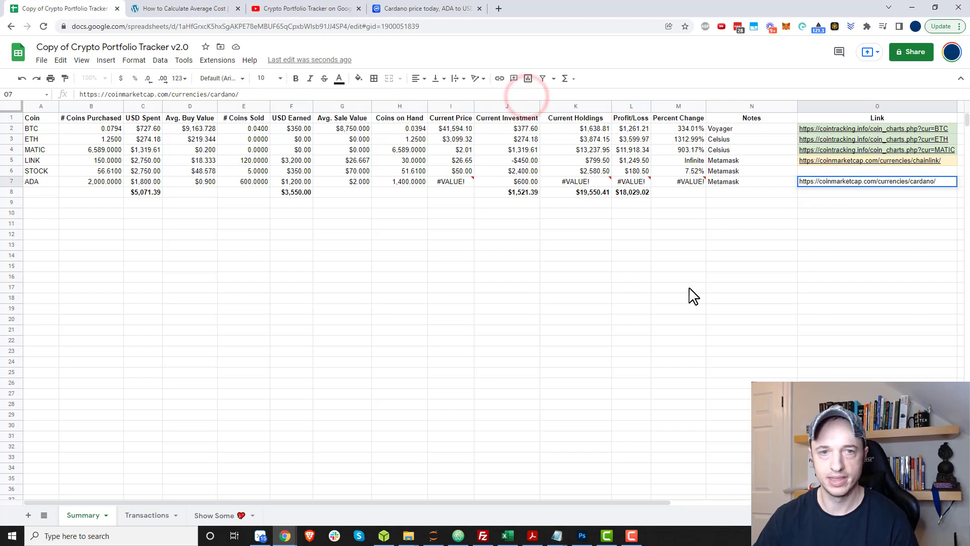
pyautogui.press('Return')
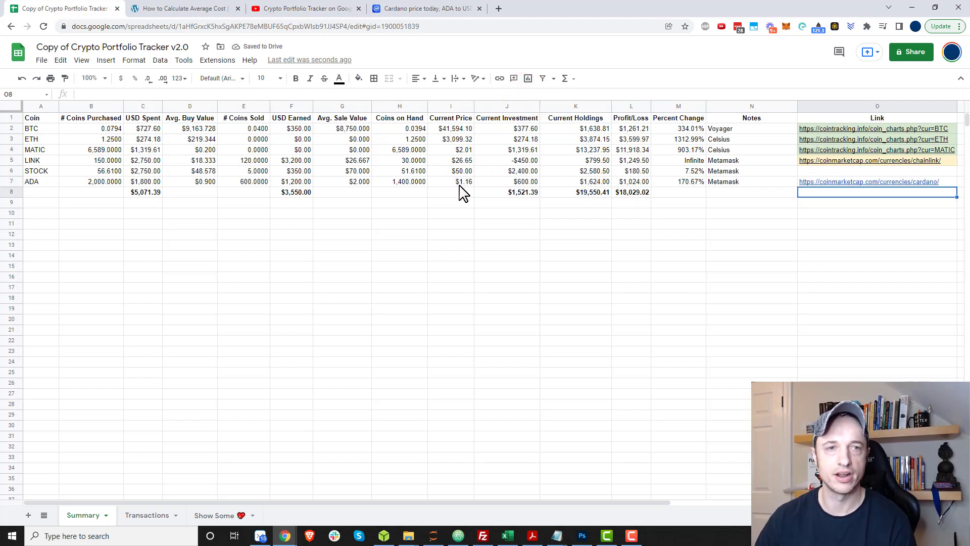
pyautogui.click(458, 182)
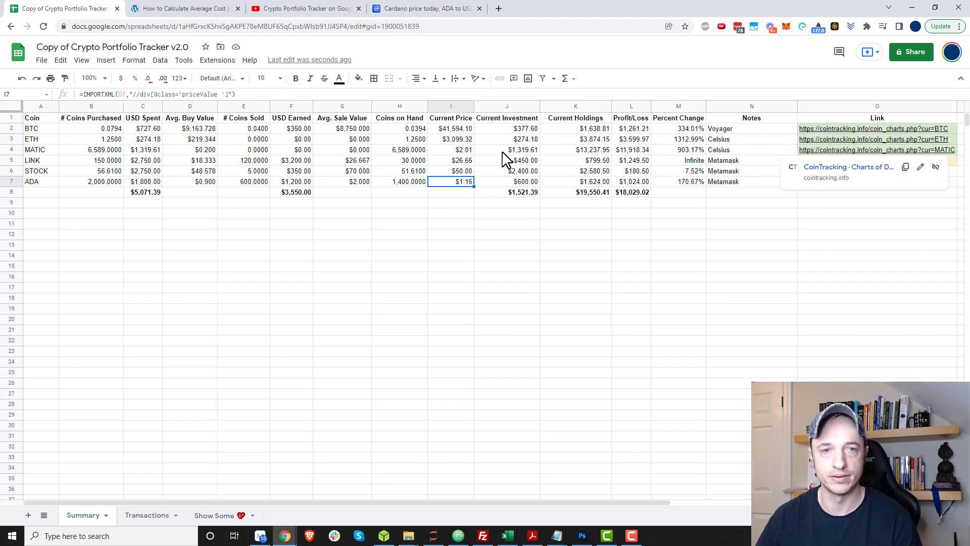
# - Copy MATIC's INDEX(IMPORTXML) price formula from I4 into ADA's Current Price cell I7
pyautogui.click(464, 149)
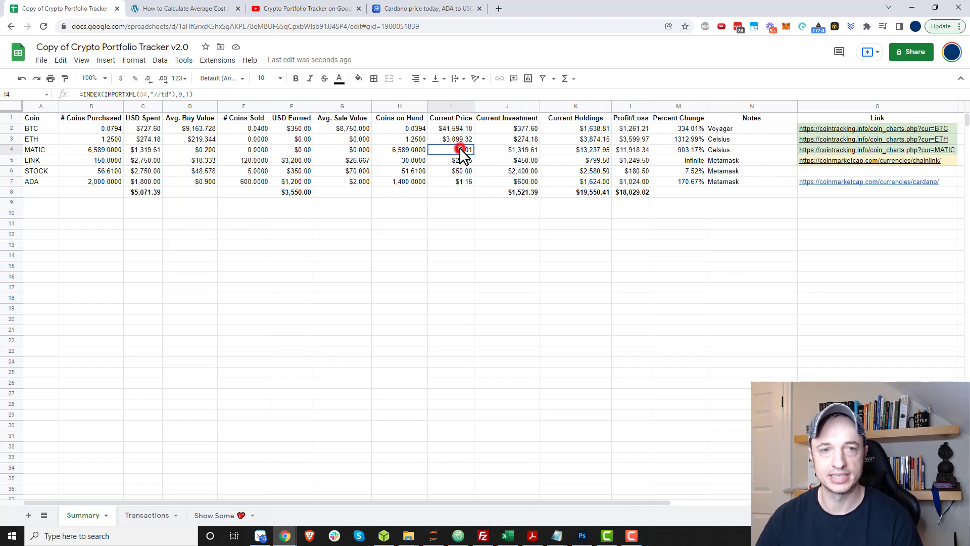
pyautogui.tripleClick(243, 93)
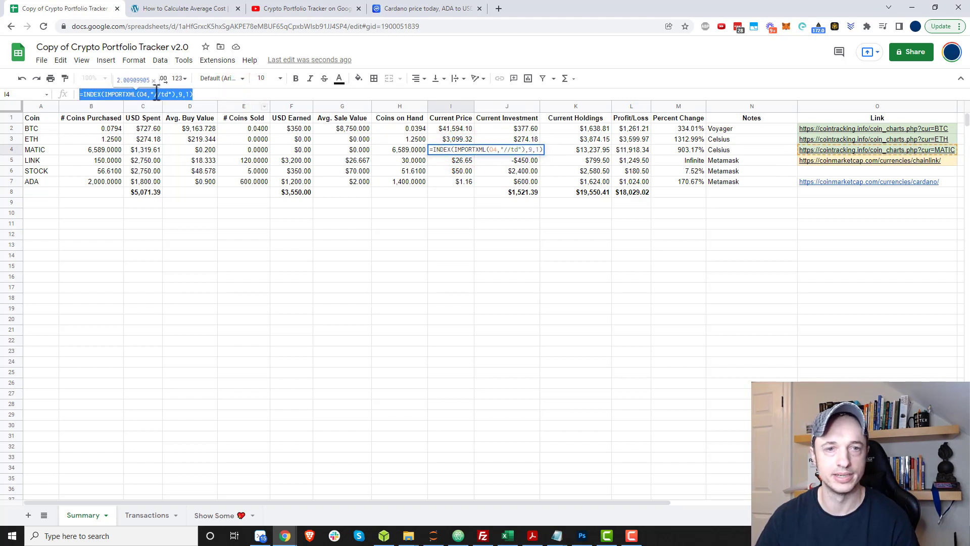
pyautogui.press('Escape')
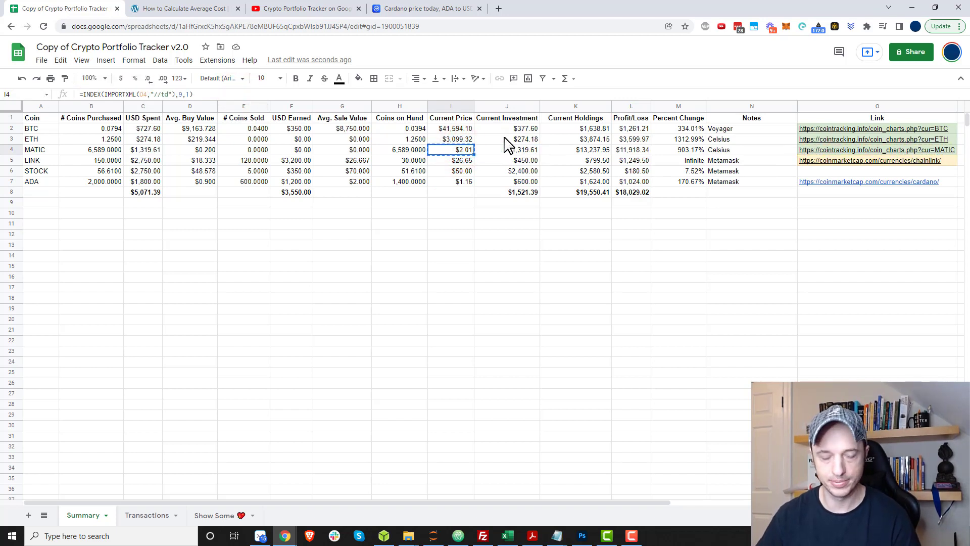
pyautogui.press('Down')
pyautogui.press('Down')
pyautogui.press('Down')
pyautogui.hotkey('ctrl', 'v')
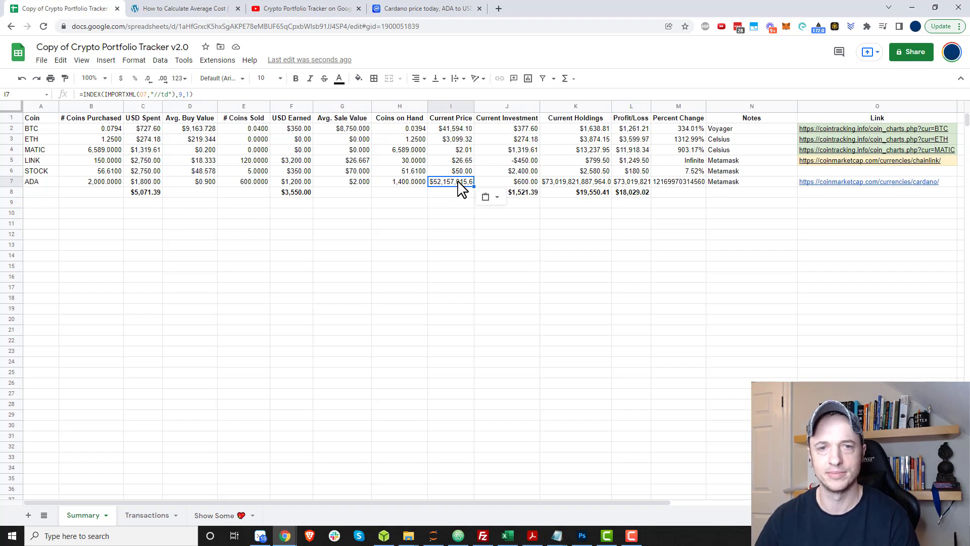
pyautogui.moveTo(830, 180)
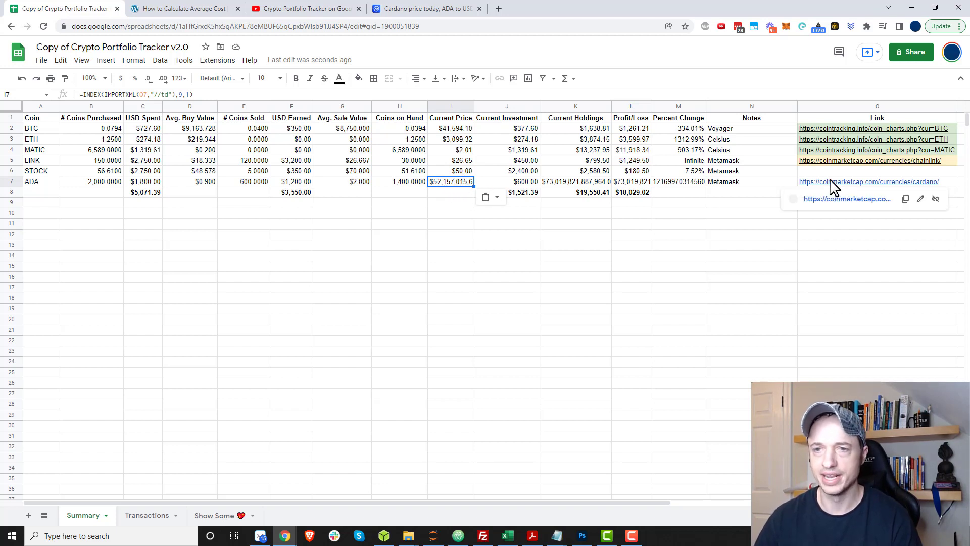
# - Copy BTC's CoinTracking link from O2 and open it in a new browser tab with the currency code changed to ADA
pyautogui.click(826, 127)
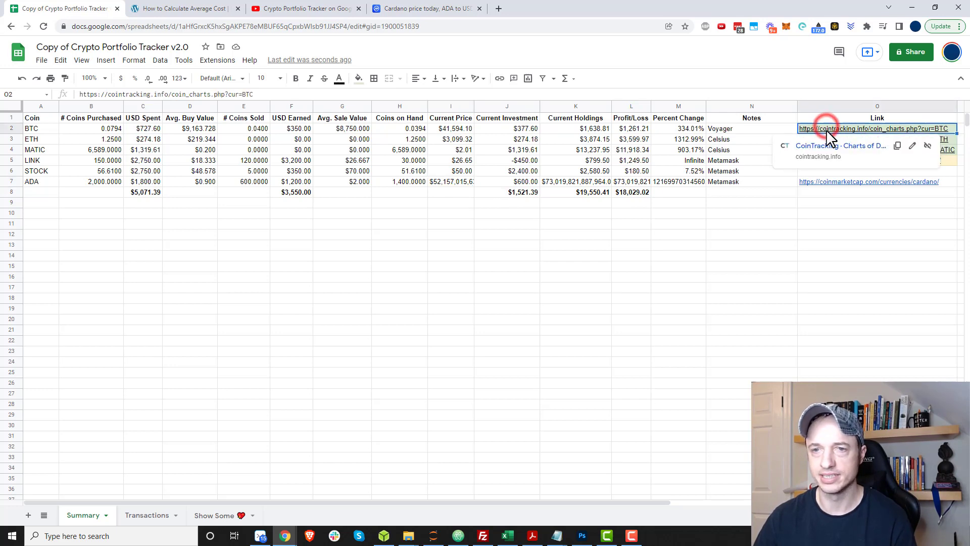
pyautogui.click(898, 145)
pyautogui.click(498, 9)
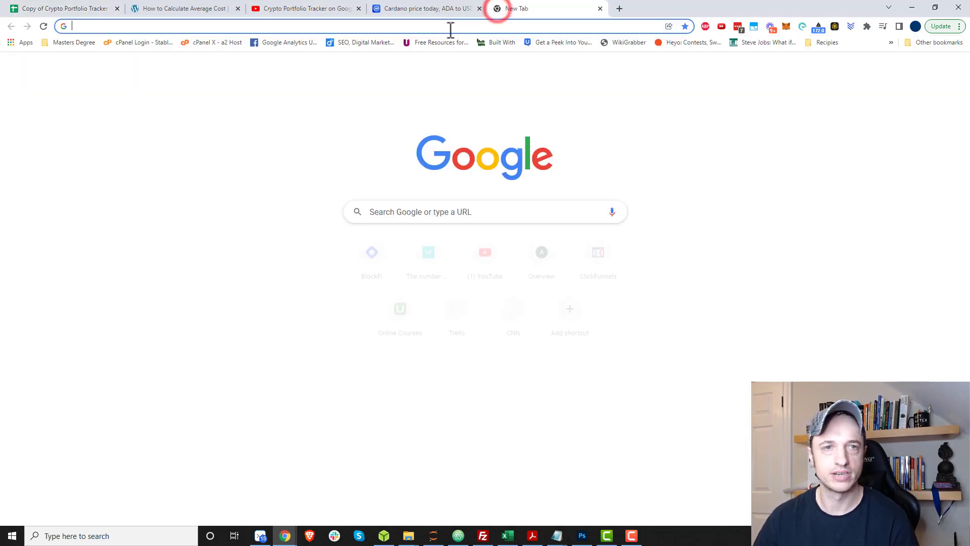
pyautogui.click(451, 26)
pyautogui.hotkey('ctrl', 'v')
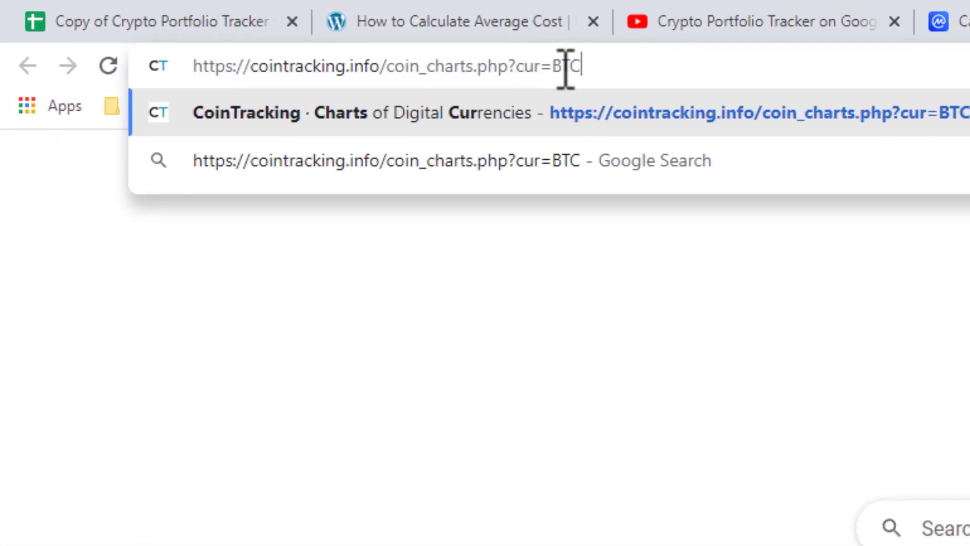
pyautogui.click(225, 26)
pyautogui.doubleClick(556, 66)
pyautogui.write('a')
pyautogui.press('BackSpace')
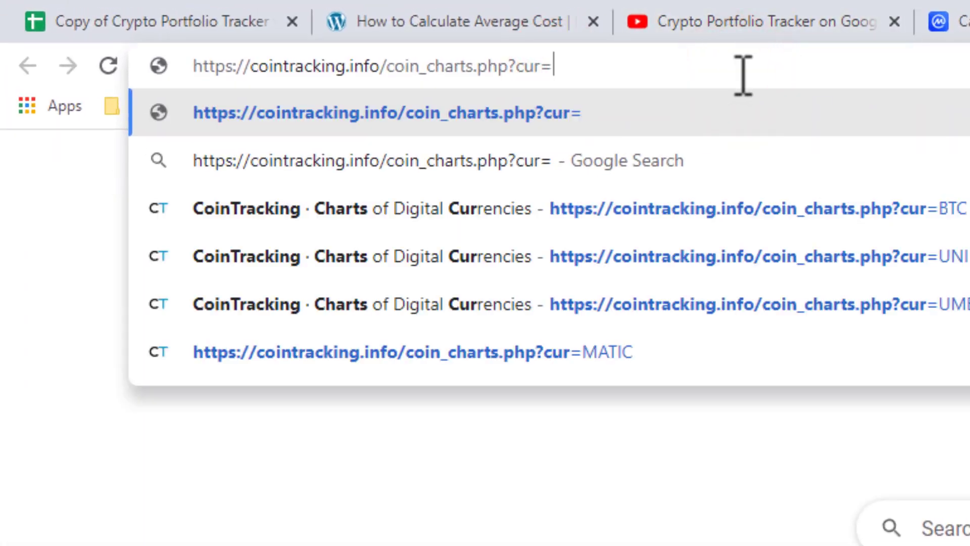
pyautogui.write('ADA')
pyautogui.press('Return')
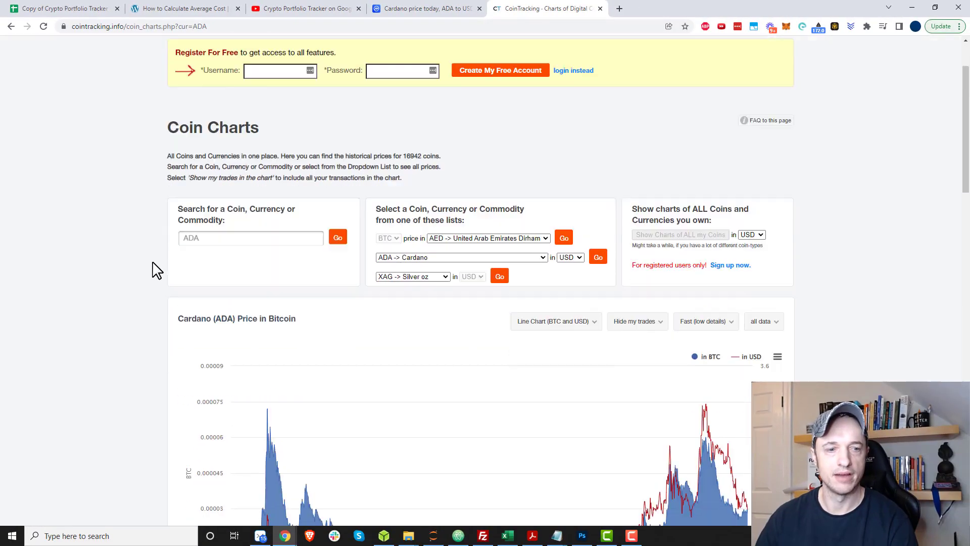
# - Check Cardano's USD price on the CoinTracking page, and replace the link in ADA's cell O7 on the Summary sheet with that page's address
pyautogui.scroll(-10, 184, 327)
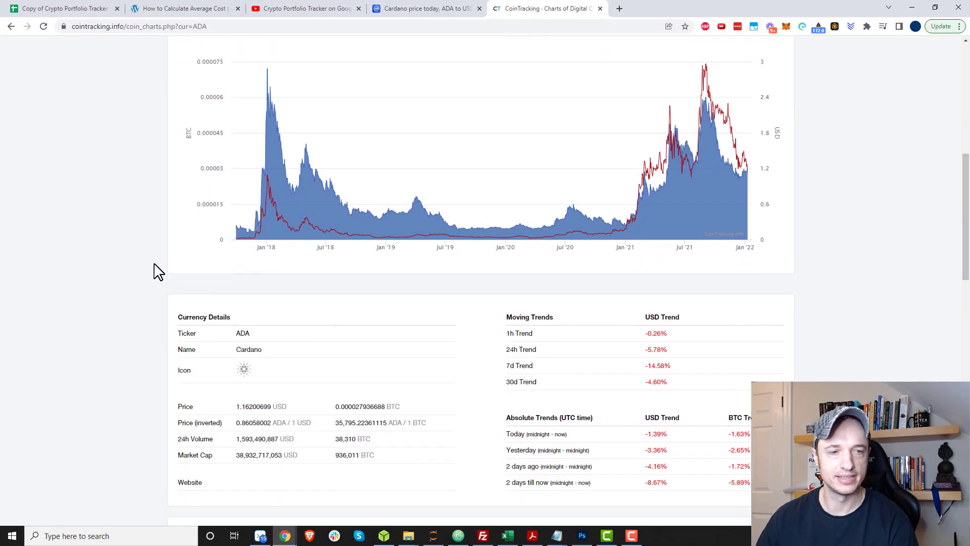
pyautogui.moveTo(238, 277); pyautogui.dragTo(289, 277)
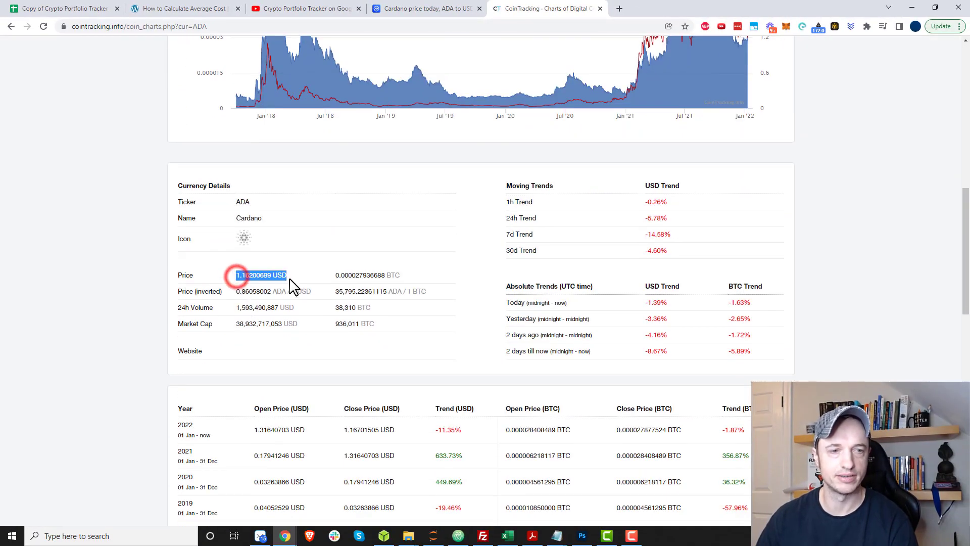
pyautogui.click(238, 26)
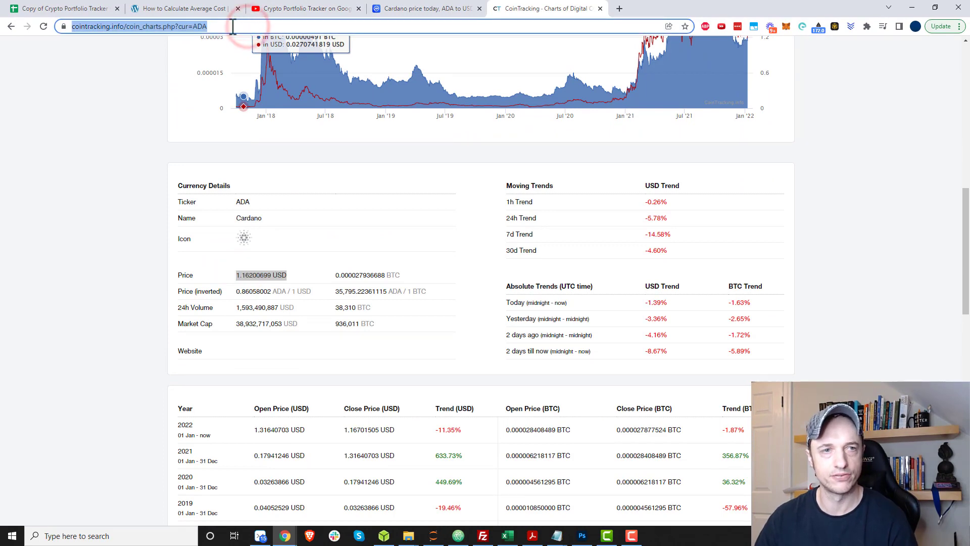
pyautogui.click(48, 9)
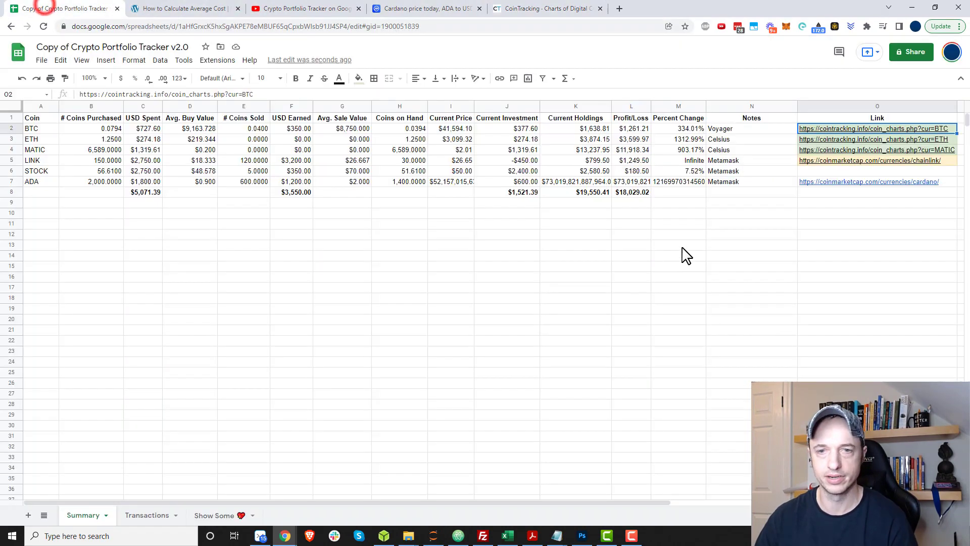
pyautogui.click(949, 182)
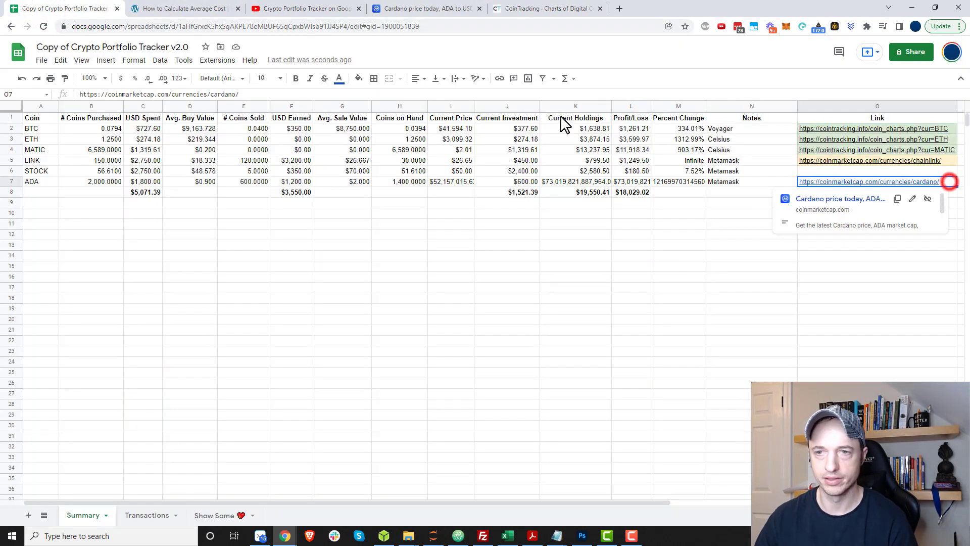
pyautogui.click(420, 91)
pyautogui.hotkey('shift', 'Home')
pyautogui.hotkey('ctrl', 'v')
pyautogui.press('Return')
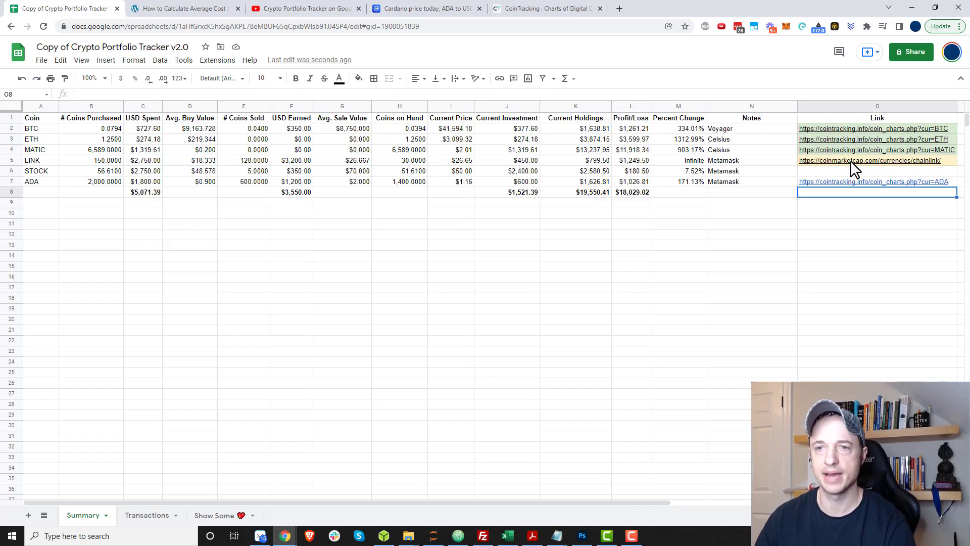
# - Compare the Current Price formulas of ADA, BTC, ETH, MATIC and LINK in column I
pyautogui.click(456, 183)
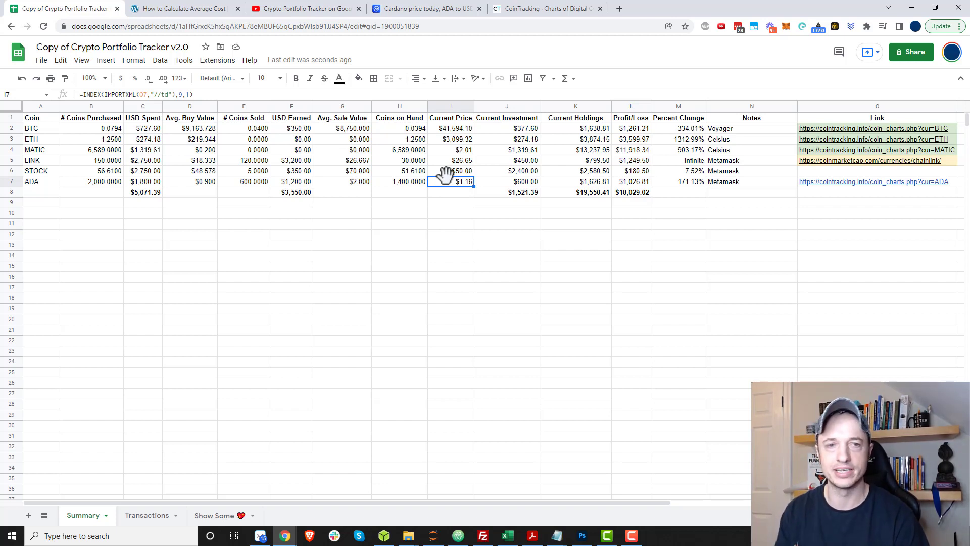
pyautogui.click(461, 127)
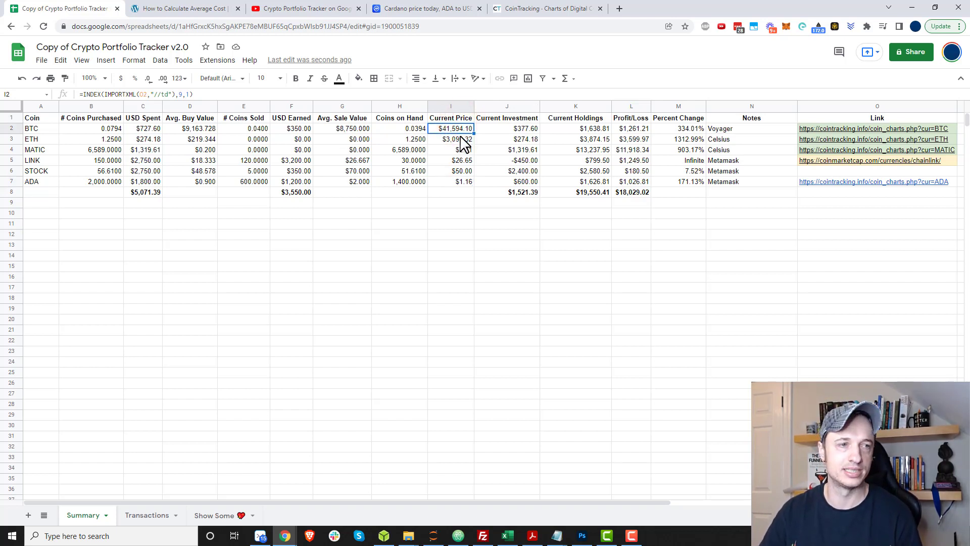
pyautogui.click(461, 139)
pyautogui.click(461, 149)
pyautogui.click(461, 161)
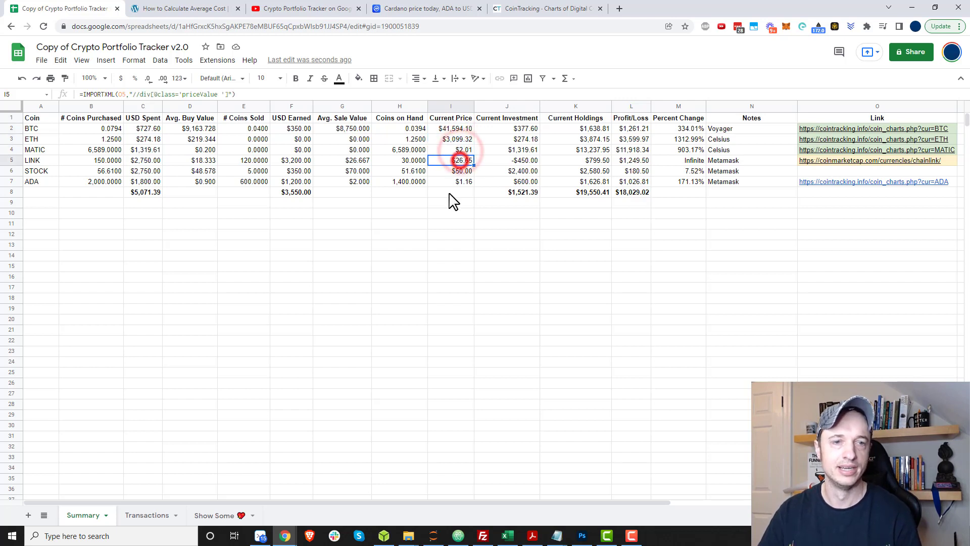
pyautogui.click(461, 181)
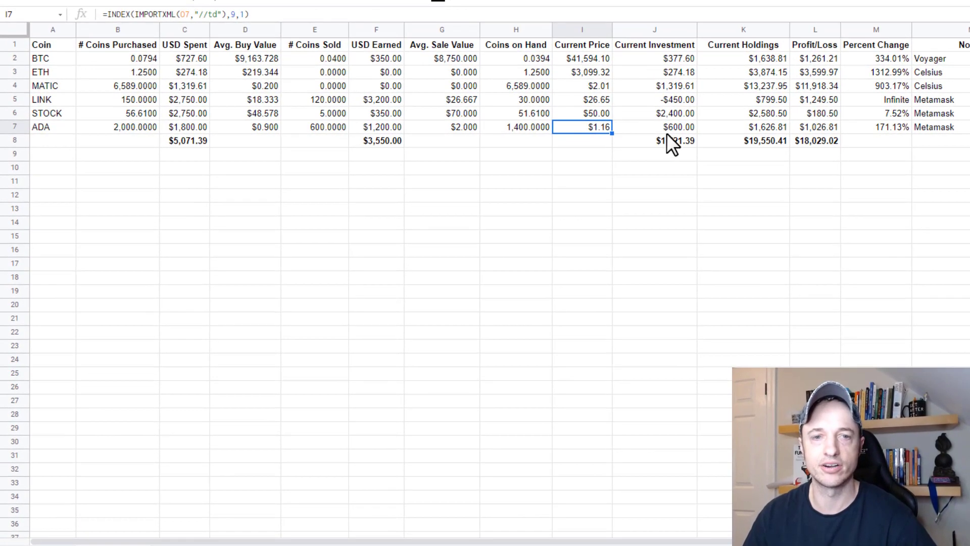
# - Examine ADA's Current Investment formula in J7 together with its USD Spent and USD Earned cells C7 and F7
pyautogui.click(666, 126)
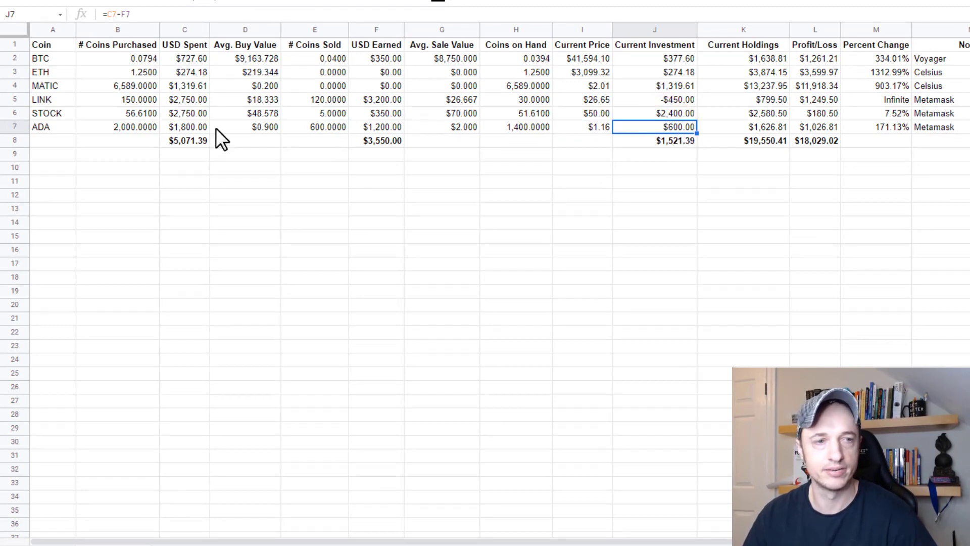
pyautogui.click(188, 128)
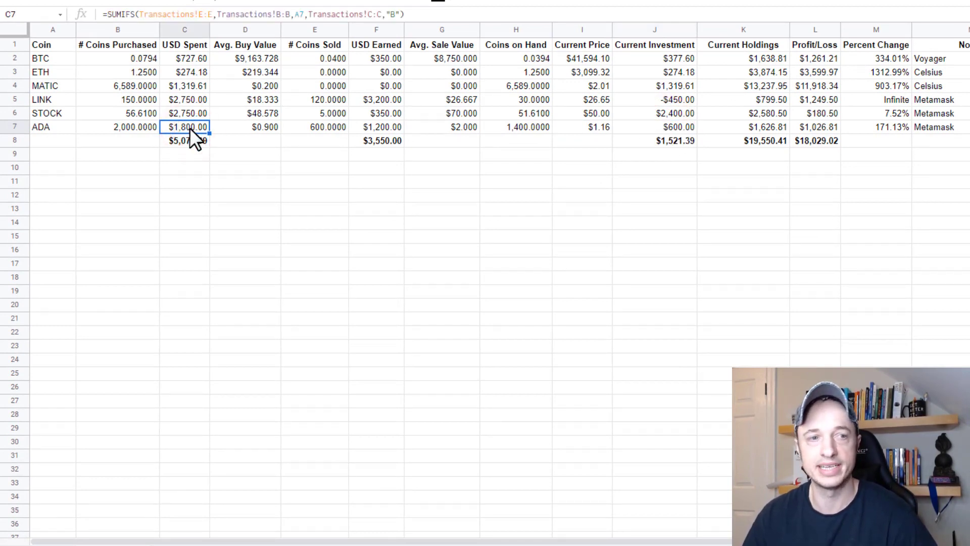
pyautogui.click(318, 127)
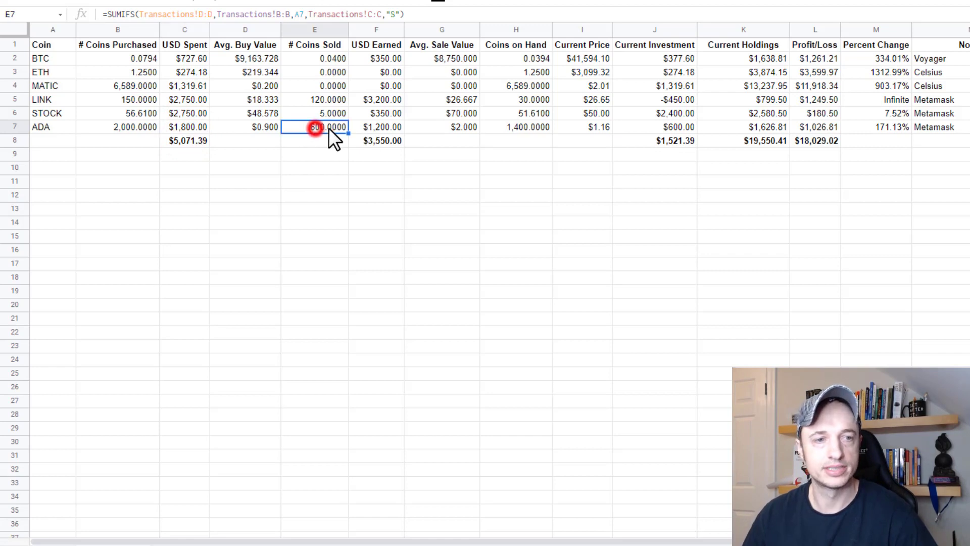
pyautogui.click(375, 128)
pyautogui.click(664, 129)
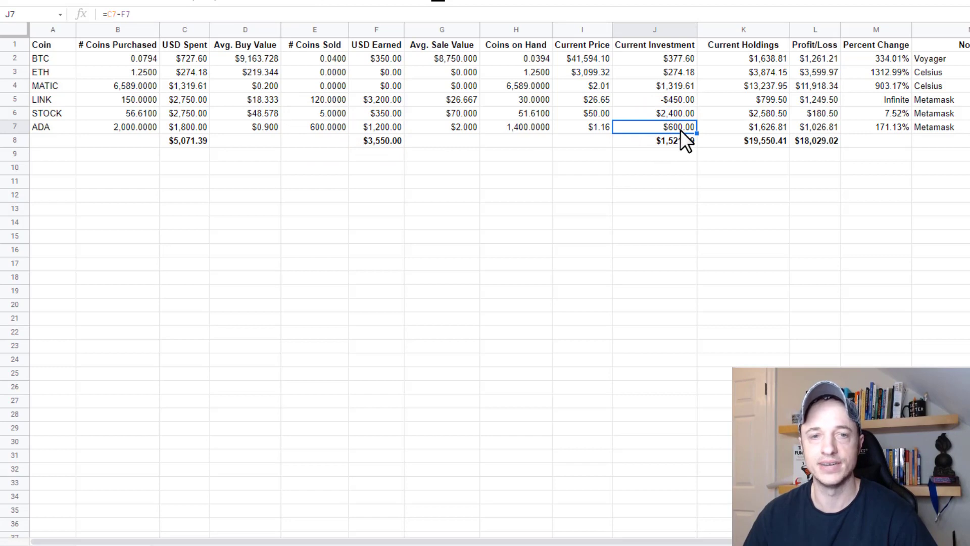
# - Examine ADA's Current Holdings, Profit/Loss and Percent Change formulas in K7, L7 and M7
pyautogui.click(753, 126)
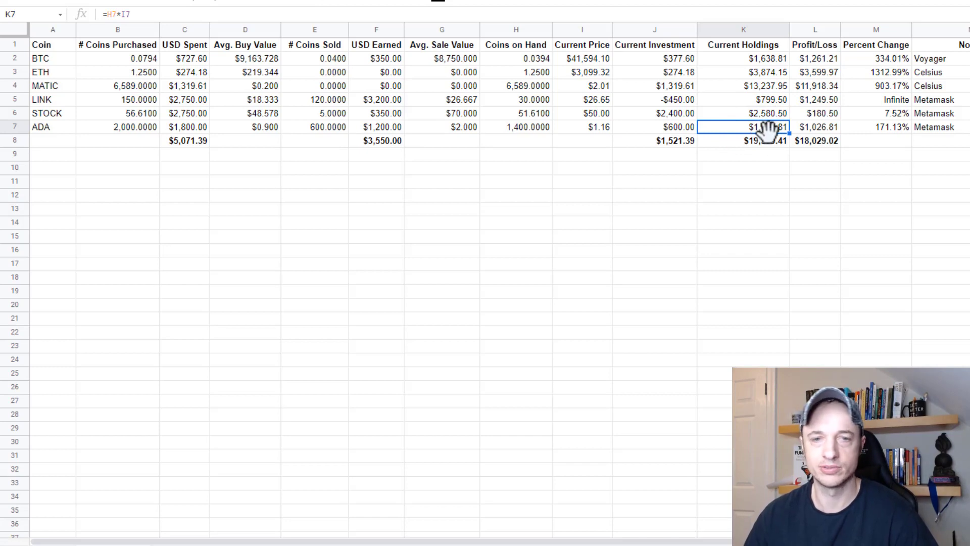
pyautogui.click(810, 128)
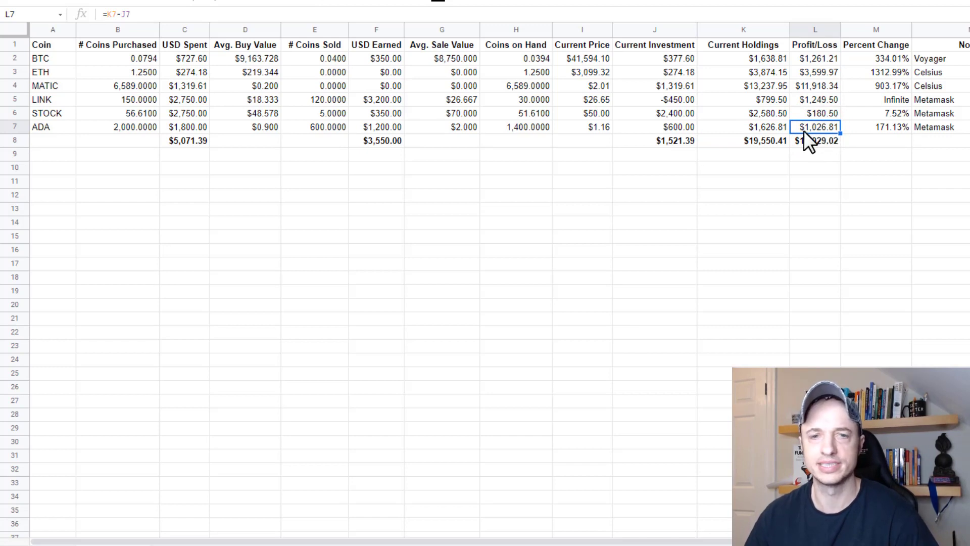
pyautogui.click(765, 127)
pyautogui.click(674, 127)
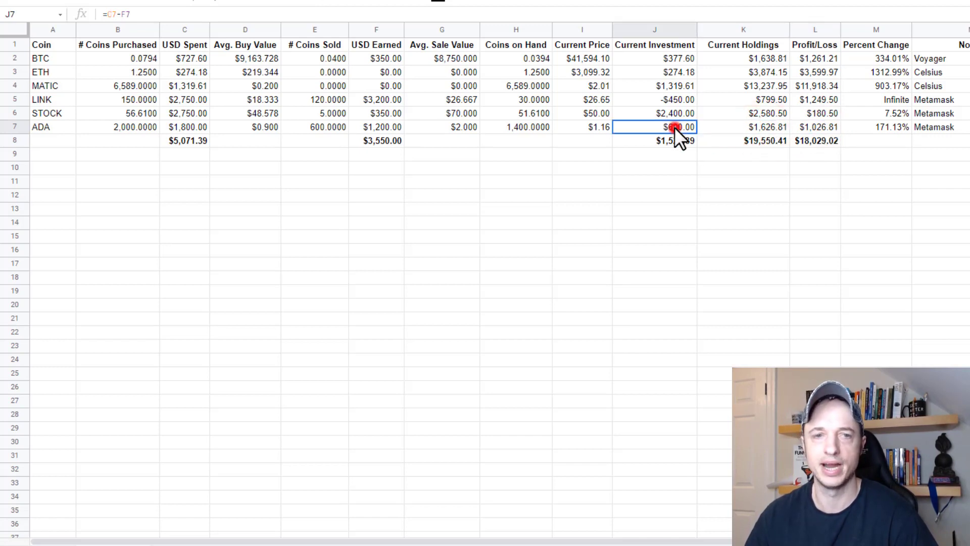
pyautogui.click(818, 125)
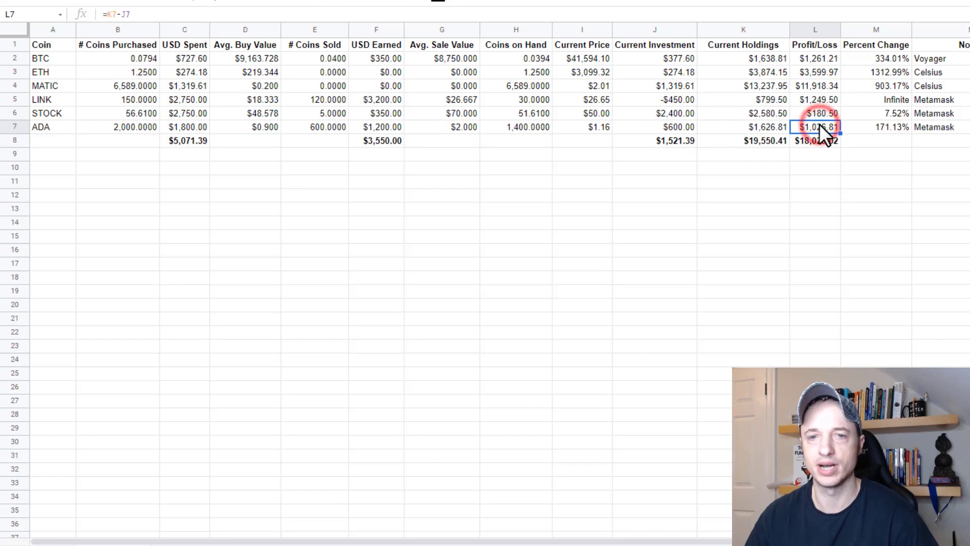
pyautogui.click(888, 127)
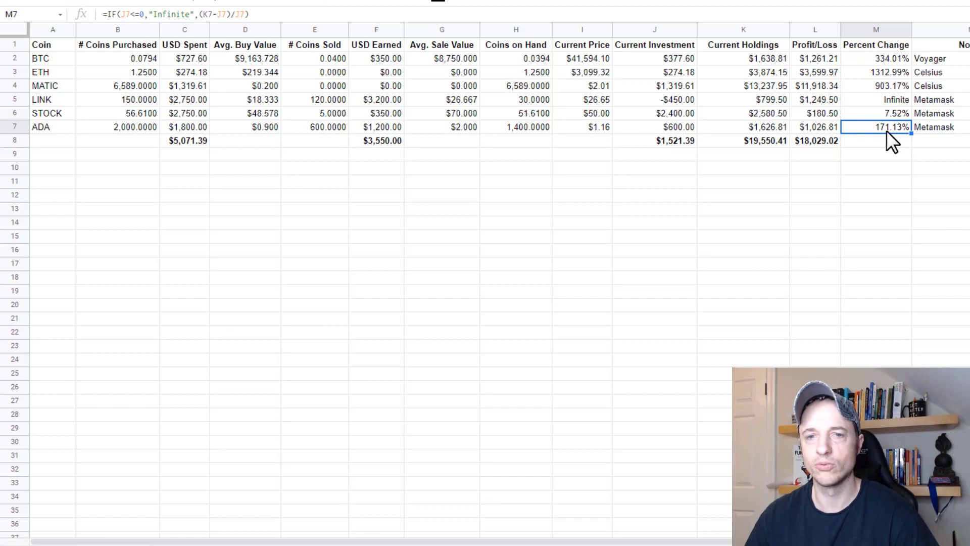
# - Review ADA's Notes cell N7, the links in O2:O7 and ADA's Current Price cell I7
pyautogui.click(942, 128)
pyautogui.hscroll(5, 947, 144)
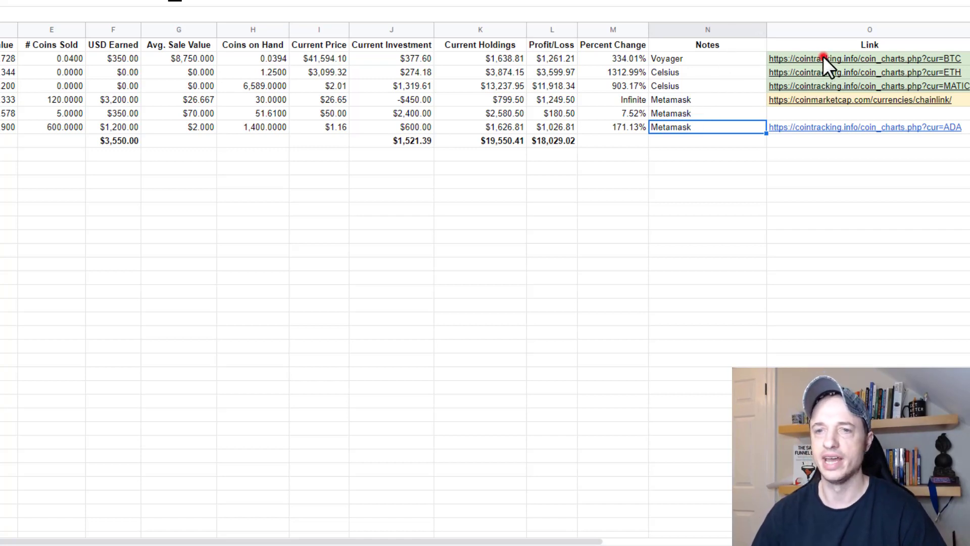
pyautogui.moveTo(823, 57); pyautogui.dragTo(825, 132)
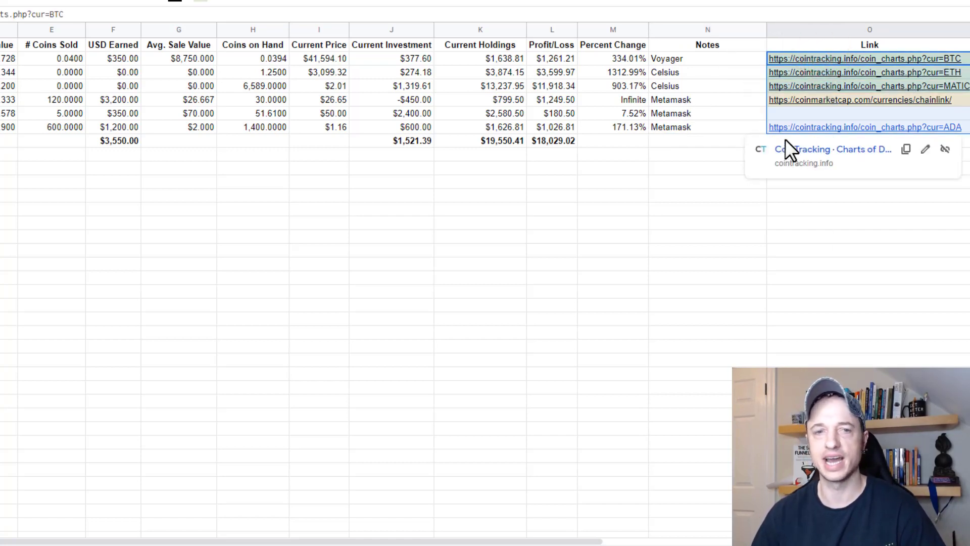
pyautogui.click(335, 127)
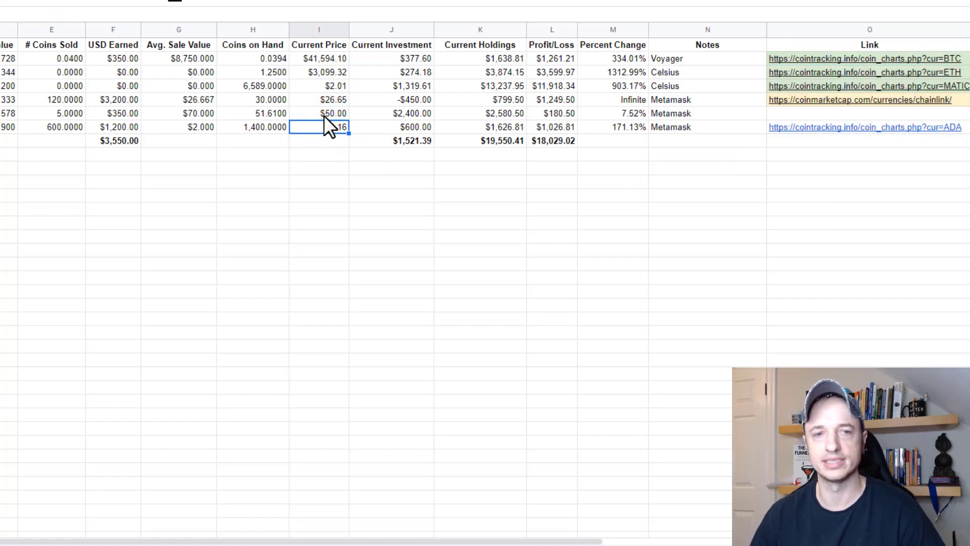
# - Correct the USD Spent total in C8 to =sum(C2:C7) so that it includes the STOCK and ADA rows
pyautogui.hscroll(-10, 325, 124)
pyautogui.click(189, 142)
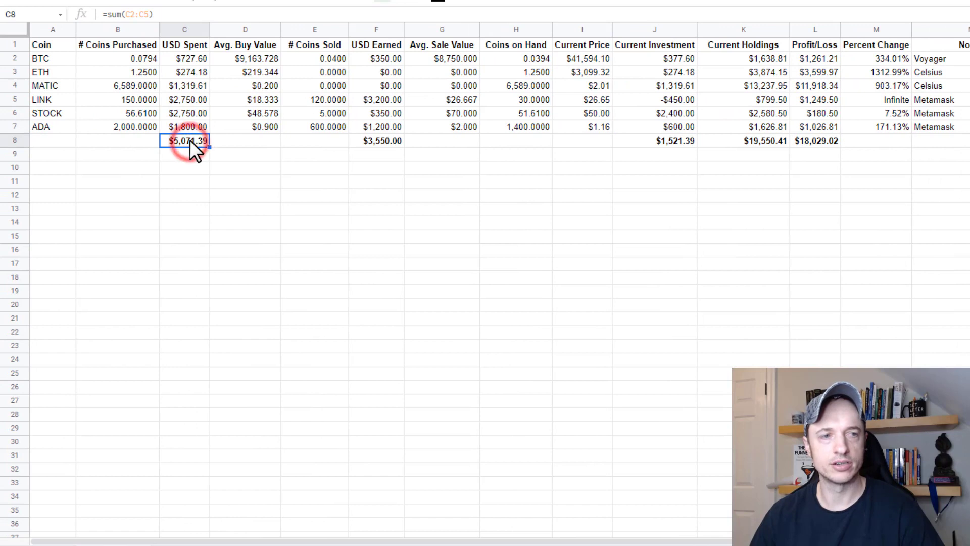
pyautogui.doubleClick(190, 140)
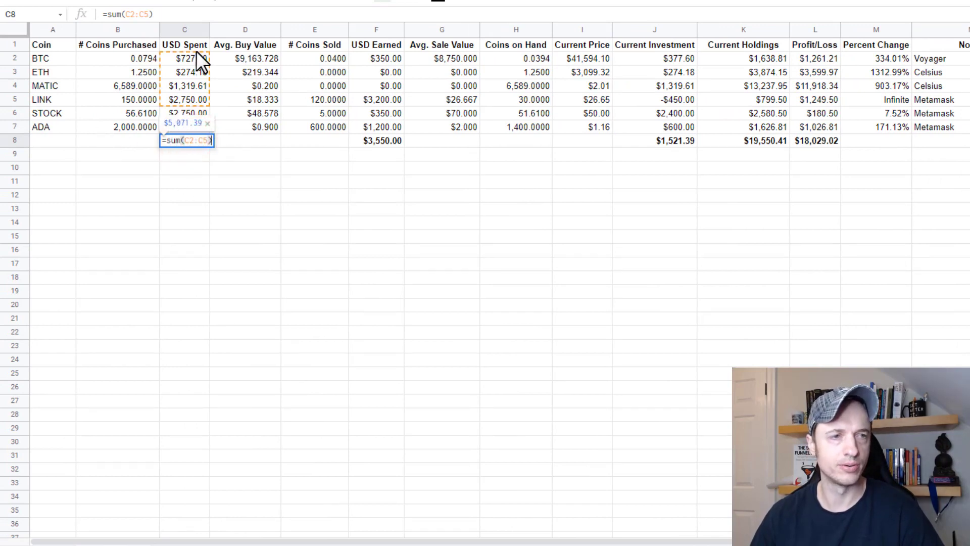
pyautogui.click(146, 14)
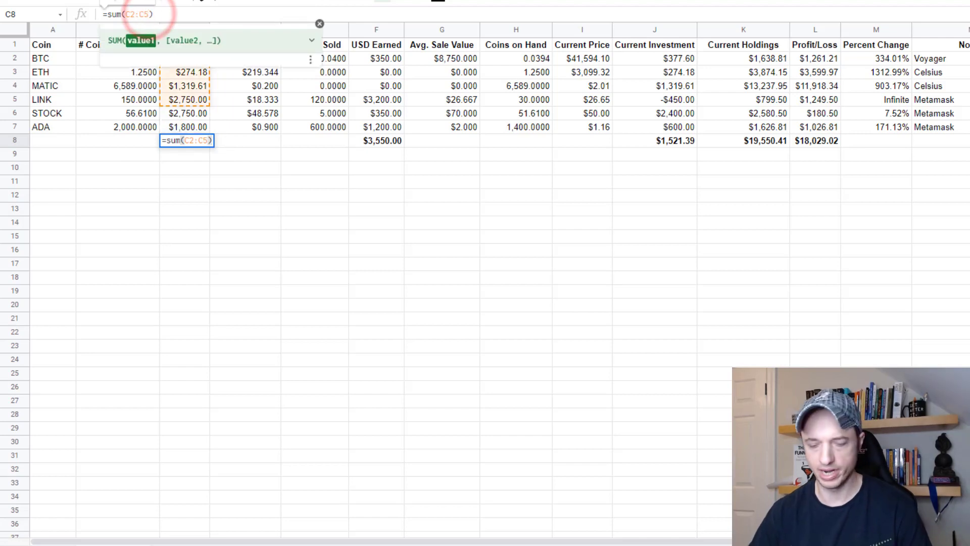
pyautogui.press('BackSpace')
pyautogui.write('7')
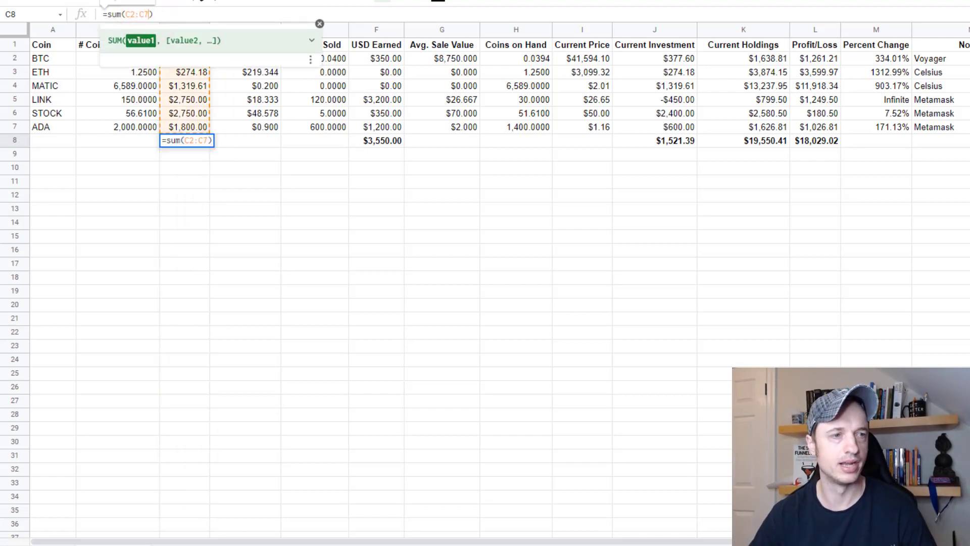
pyautogui.press('Return')
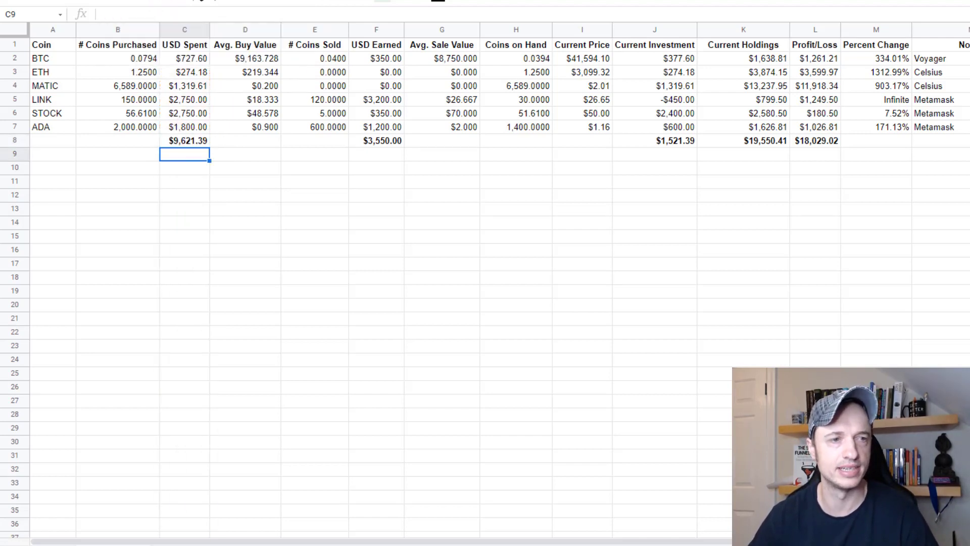
# - Copy the corrected total formula from C8 into the totals cells F8, J8, K8 and L8
pyautogui.press('Up')
pyautogui.hotkey('ctrl', 'c')
pyautogui.press('Right')
pyautogui.press('Right')
pyautogui.press('Right')
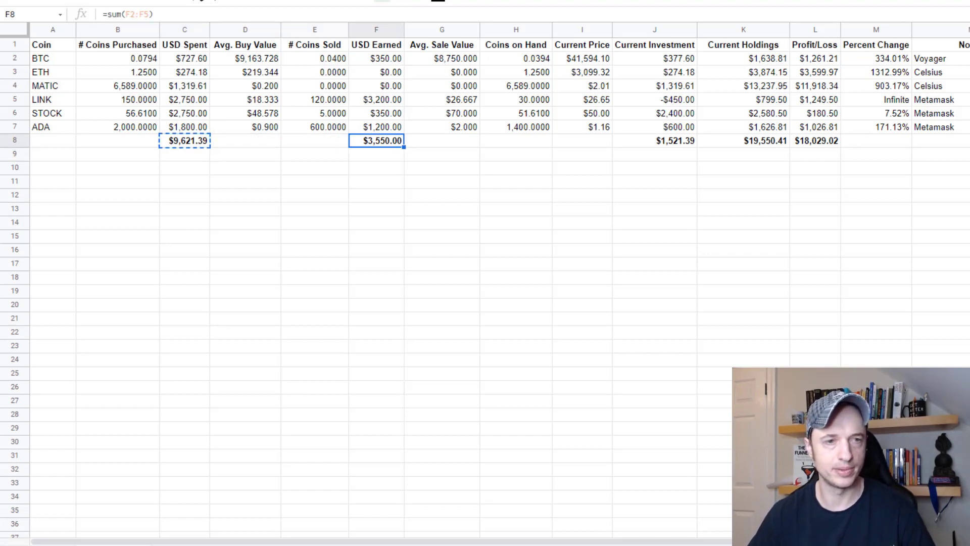
pyautogui.hotkey('ctrl', 'v')
pyautogui.press('Right')
pyautogui.press('Right')
pyautogui.press('Right')
pyautogui.press('Right')
pyautogui.hotkey('ctrl', 'v')
pyautogui.press('Right')
pyautogui.hotkey('ctrl', 'v')
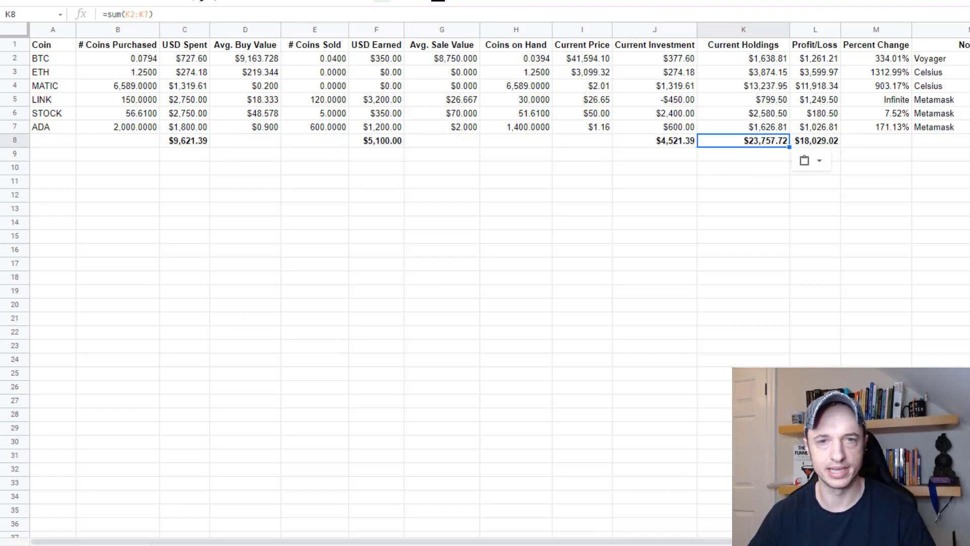
pyautogui.press('Right')
pyautogui.hotkey('ctrl', 'v')
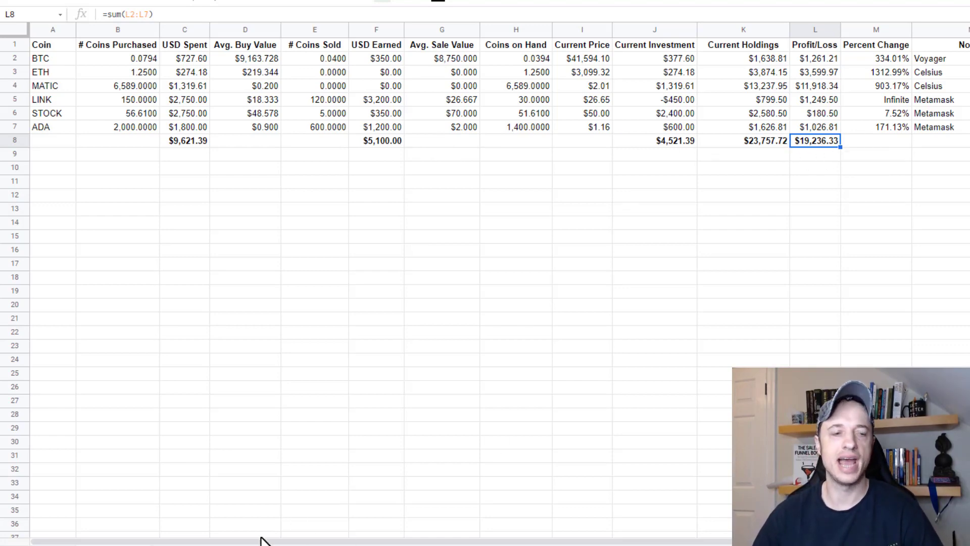
# - Review the transaction rows in A2:K22 of the transactions sheet and return to the Summary sheet
pyautogui.click(169, 544)
pyautogui.click(132, 248)
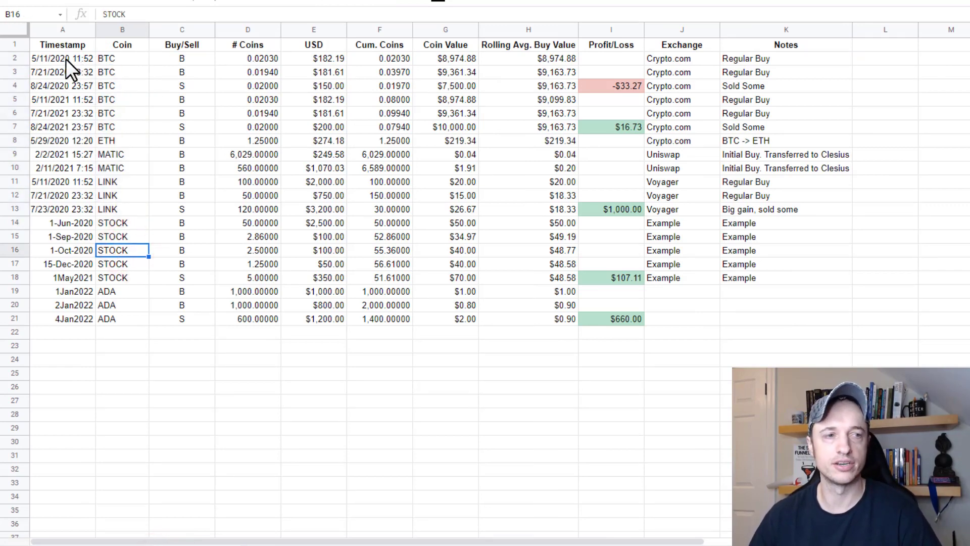
pyautogui.moveTo(66, 59)
pyautogui.mouseDown()
pyautogui.moveTo(790, 303)
pyautogui.moveTo(790, 354)
pyautogui.moveTo(829, 334)
pyautogui.mouseUp()
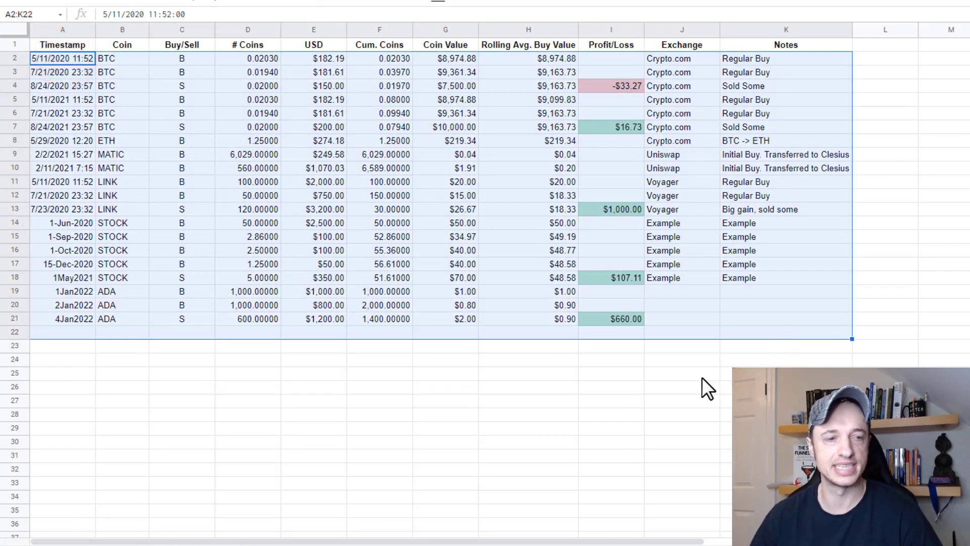
pyautogui.click(115, 544)
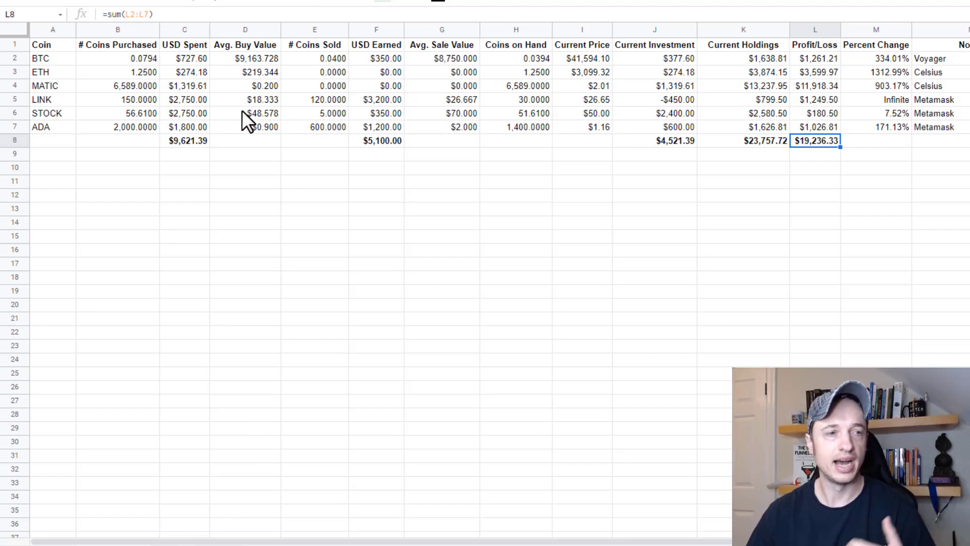
# - Locate the STOCK row in A6 of the Summary and read the web article's average cost basis calculation example
pyautogui.click(53, 112)
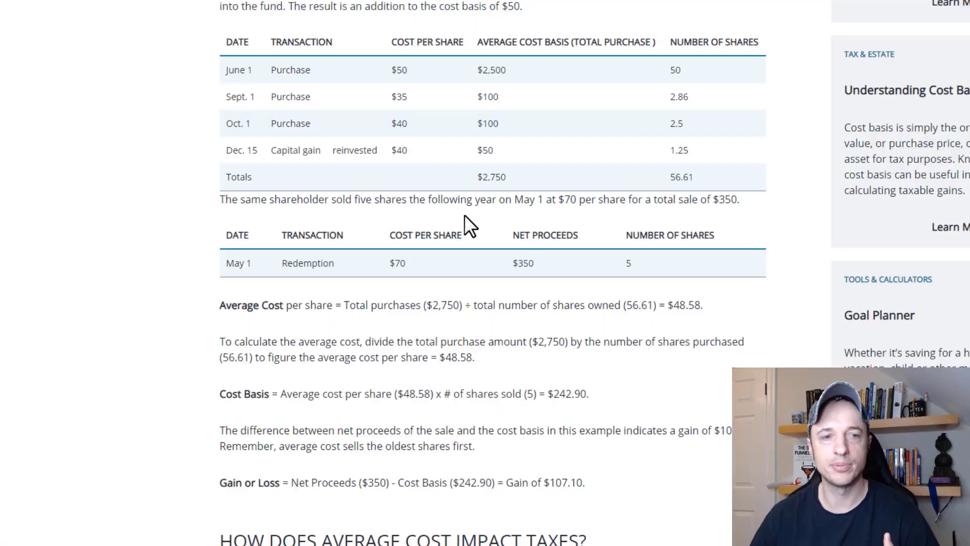
pyautogui.scroll(1, 276, 14)
pyautogui.moveTo(219, 14); pyautogui.dragTo(674, 26)
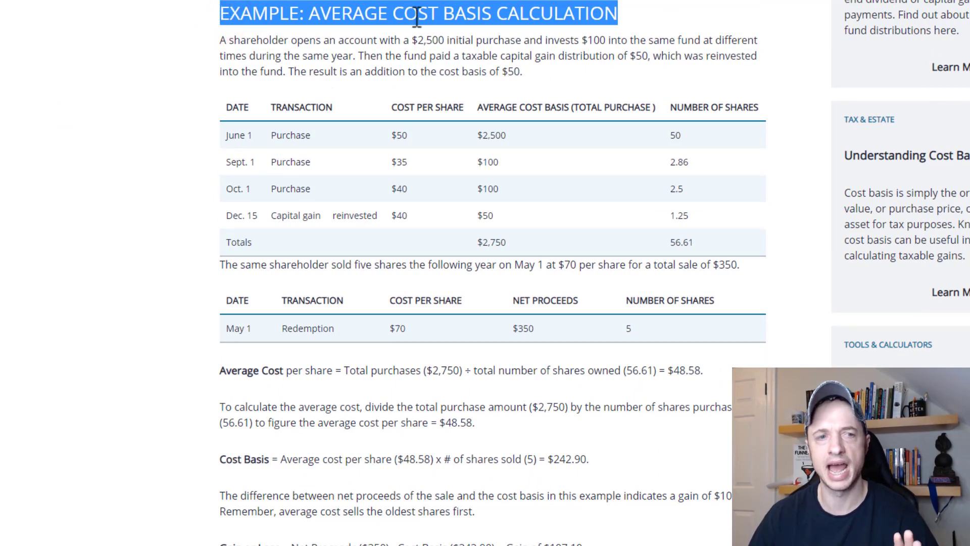
pyautogui.click(475, 14)
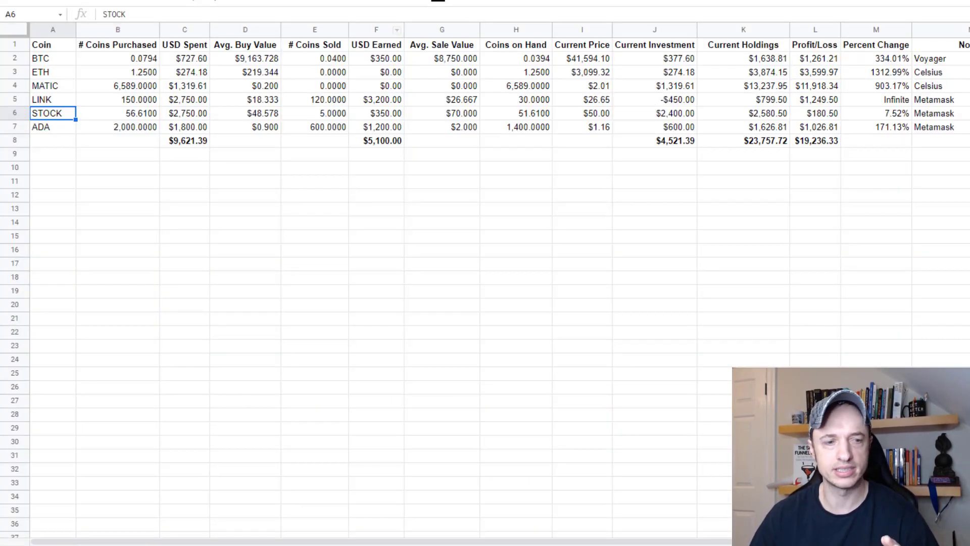
# - Compare the STOCK transactions in A14:I18 with the purchase table and stated gain in the article's average cost example
pyautogui.hotkey('ctrl', 'shift', 'pagedown')
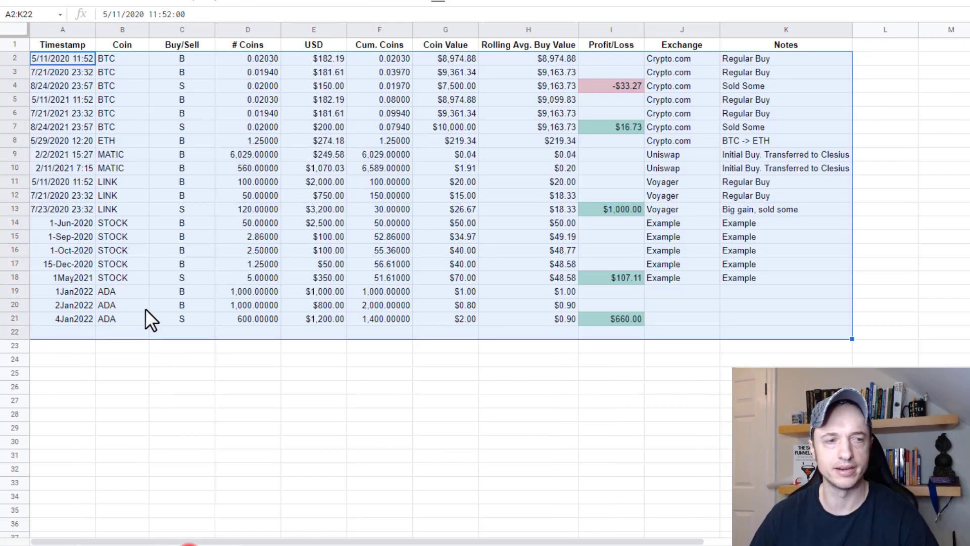
pyautogui.click(58, 220)
pyautogui.moveTo(58, 221); pyautogui.dragTo(610, 279)
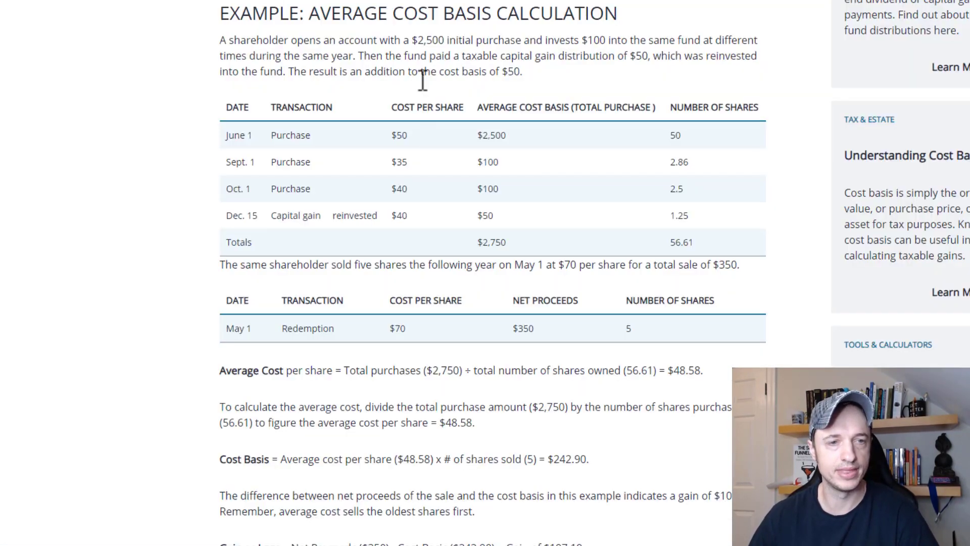
pyautogui.moveTo(197, 134); pyautogui.dragTo(500, 162)
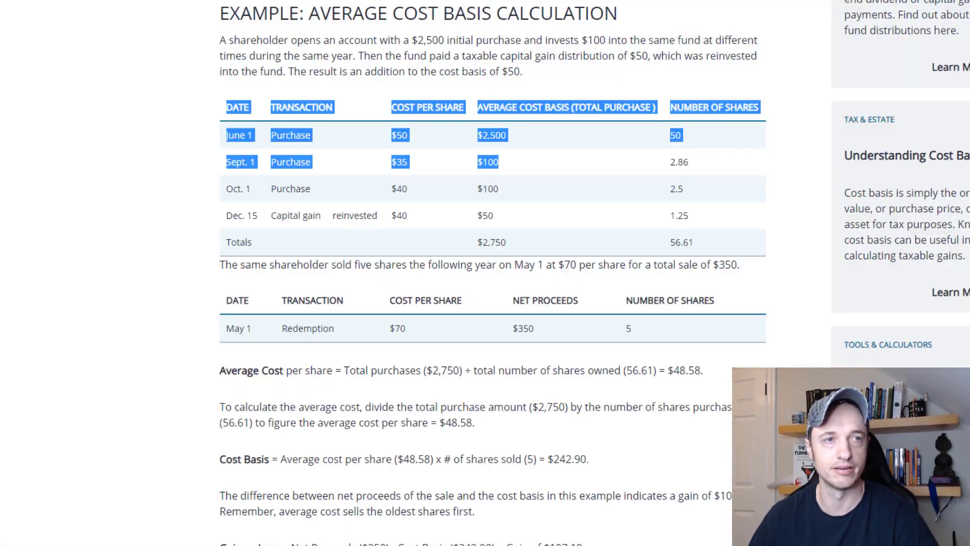
pyautogui.scroll(-2, 449, 225)
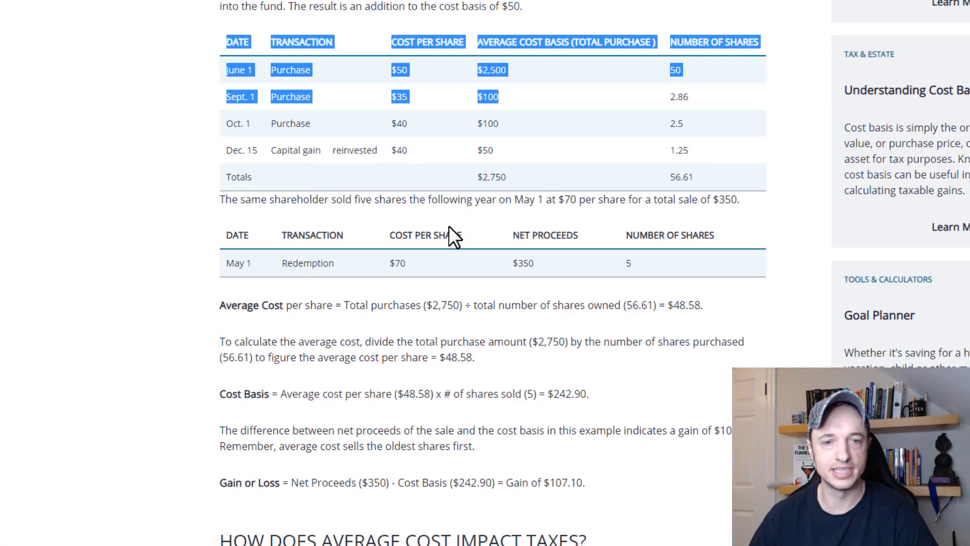
pyautogui.moveTo(641, 364); pyautogui.dragTo(773, 354)
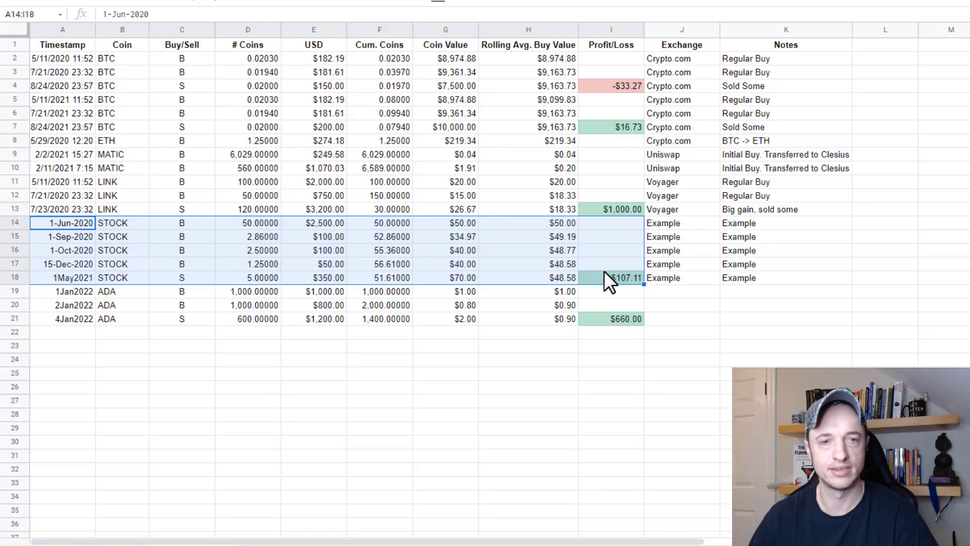
# - Examine the STOCK sale's Profit/Loss formula in I18 and the Rolling Avg. Buy Value column against the article's example
pyautogui.click(623, 278)
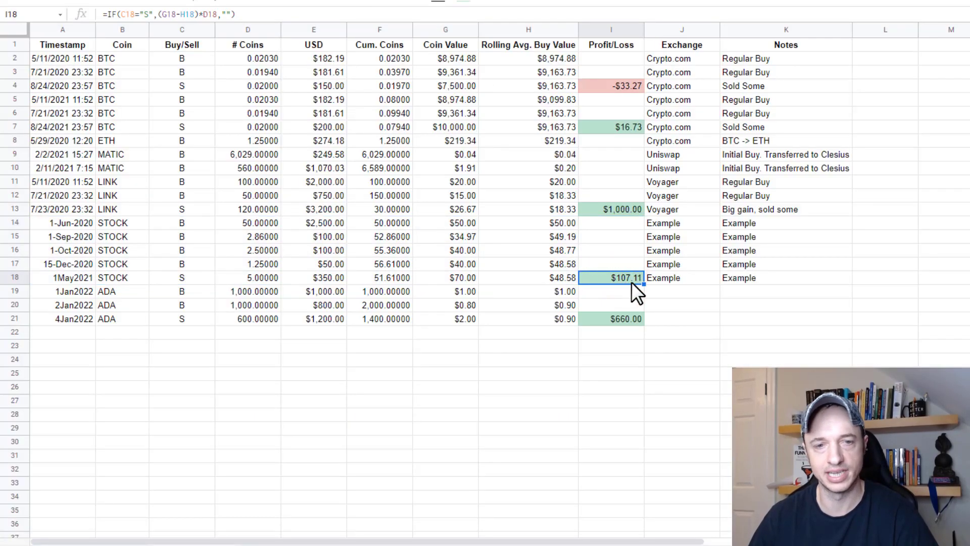
pyautogui.click(637, 275)
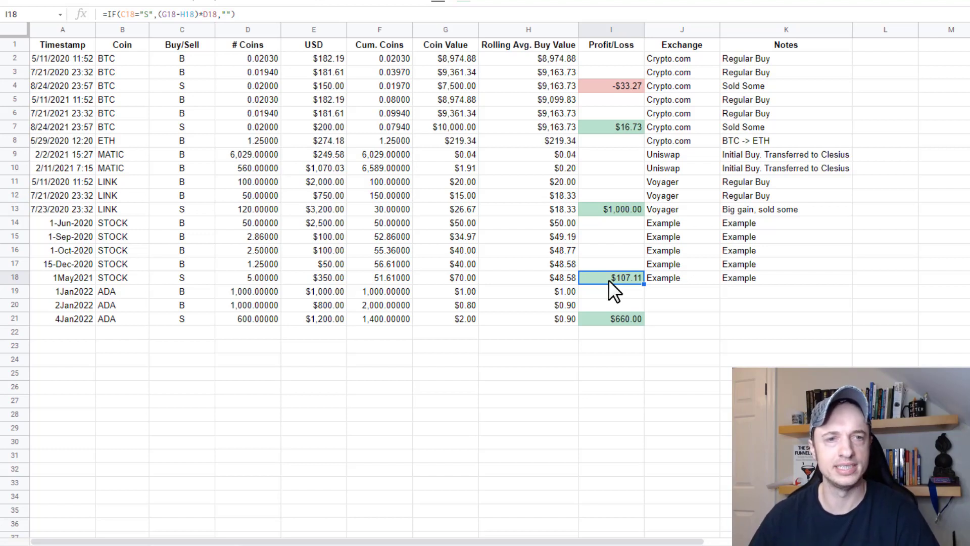
pyautogui.click(520, 44)
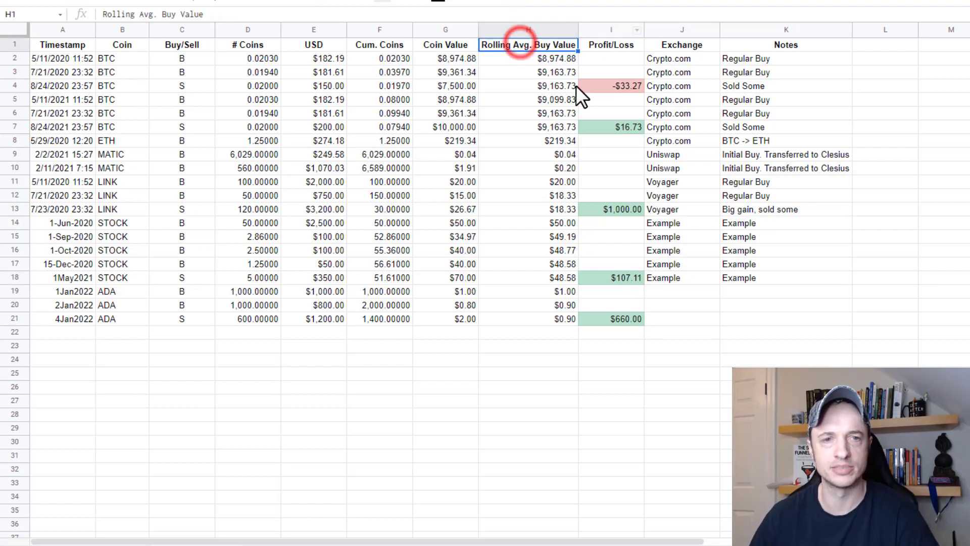
pyautogui.click(617, 279)
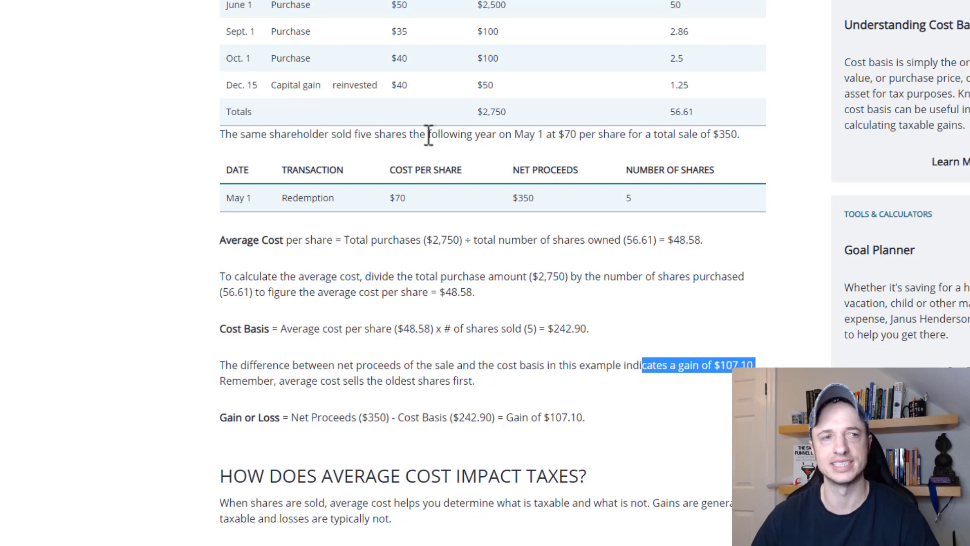
pyautogui.scroll(1, 314, 260)
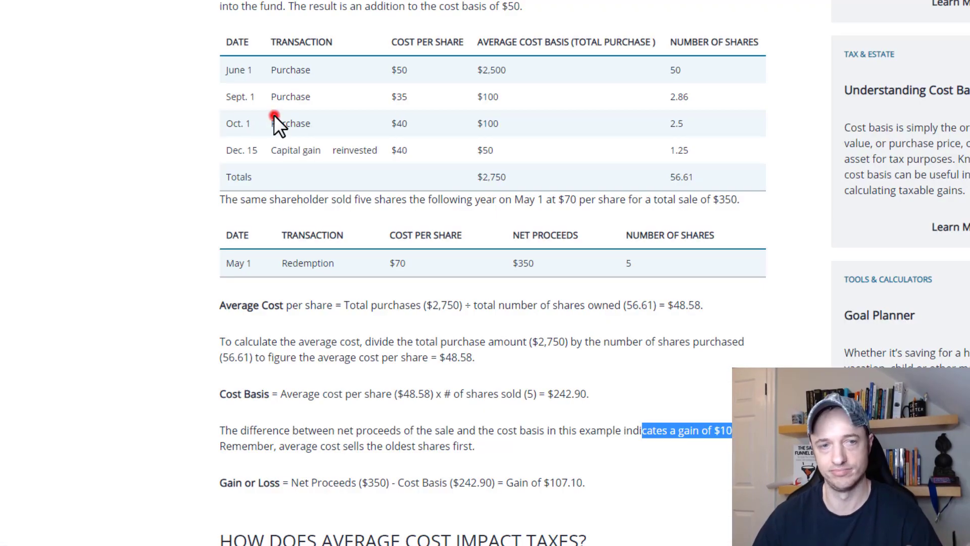
pyautogui.moveTo(274, 115); pyautogui.dragTo(295, 97)
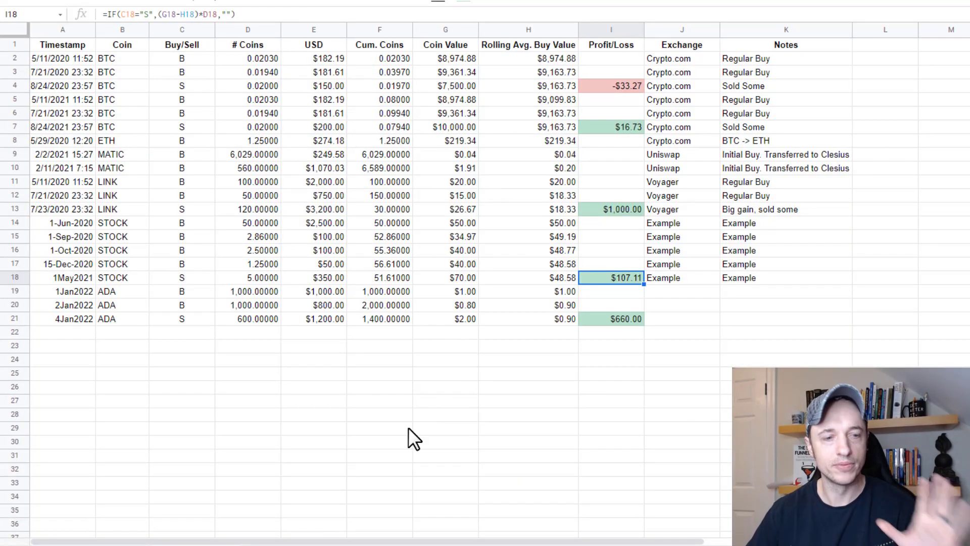
# - Open the sheet listing ways to say thanks for the Crypto Portfolio Tracker v2.0
pyautogui.click(260, 543)
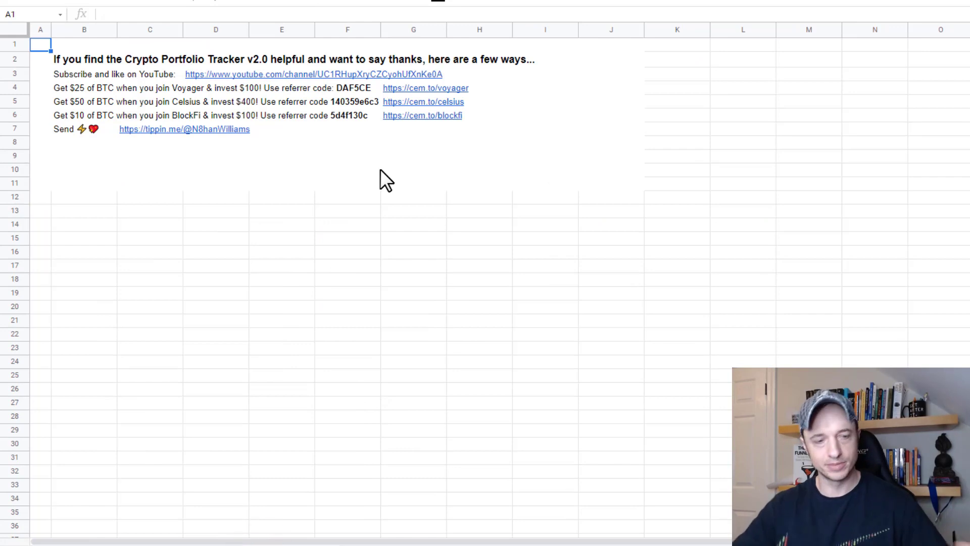